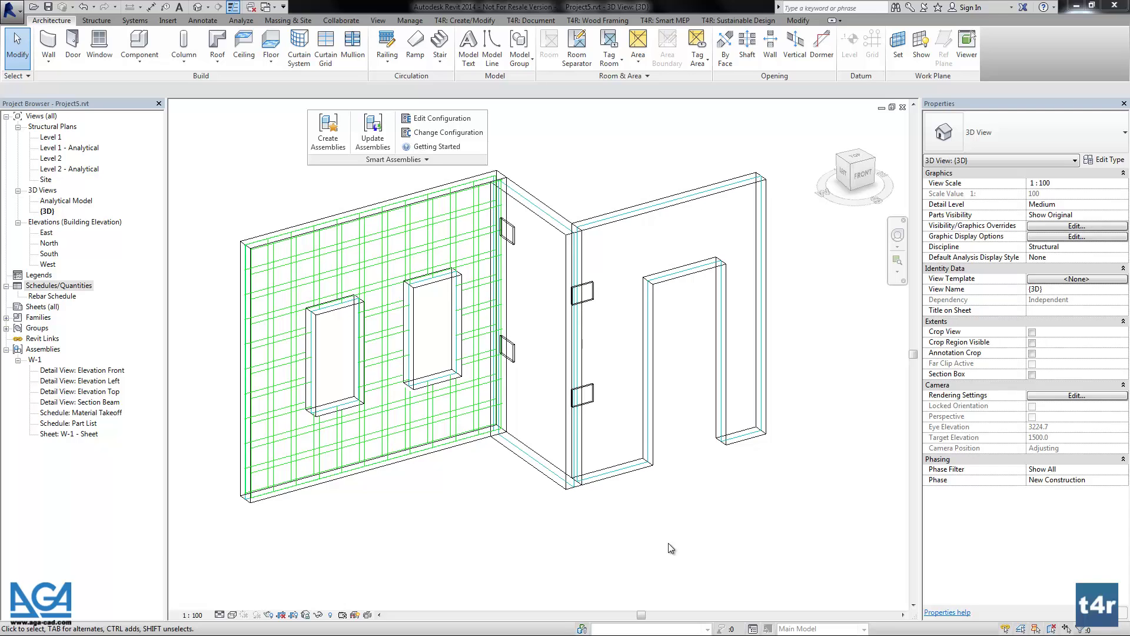
# - Select the W-1 wall assembly in the 3D view to review its Example Shop SDC properties
pyautogui.click(633, 477)
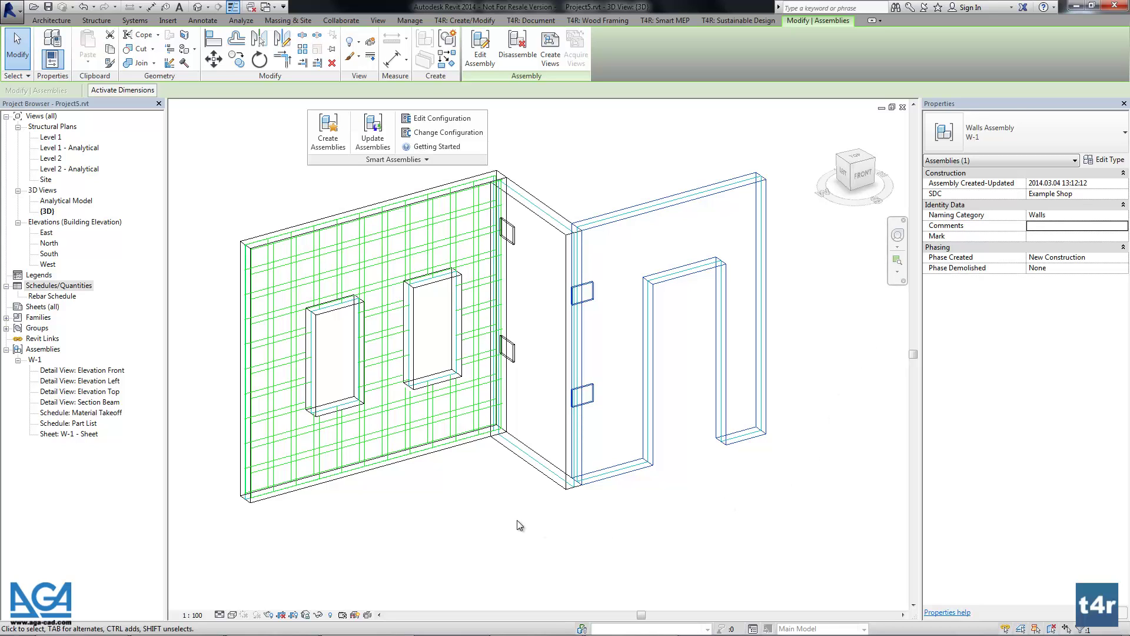
# - Open W-1's front, left and top elevations and Material Takeoff, ending on its Part List schedule
pyautogui.doubleClick(88, 370)
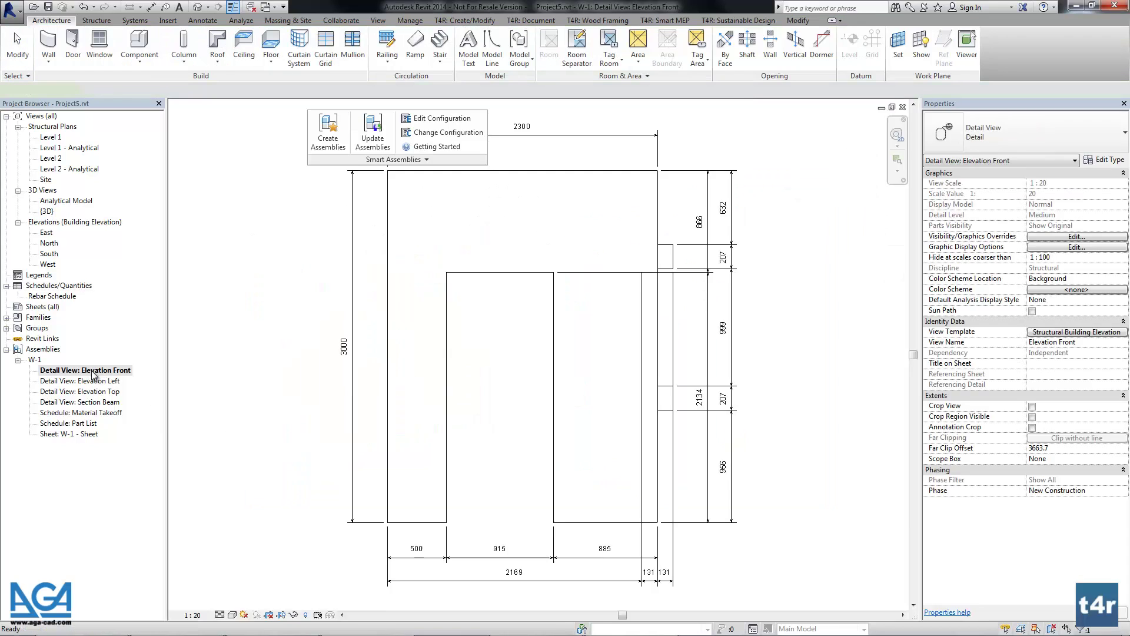
pyautogui.doubleClick(106, 381)
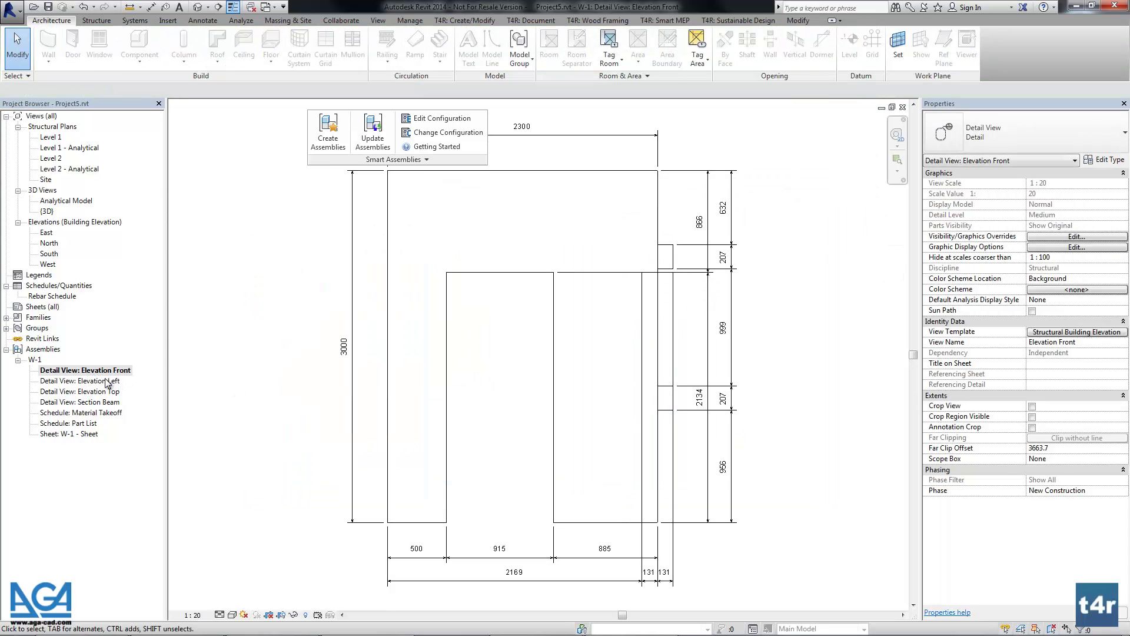
pyautogui.doubleClick(97, 391)
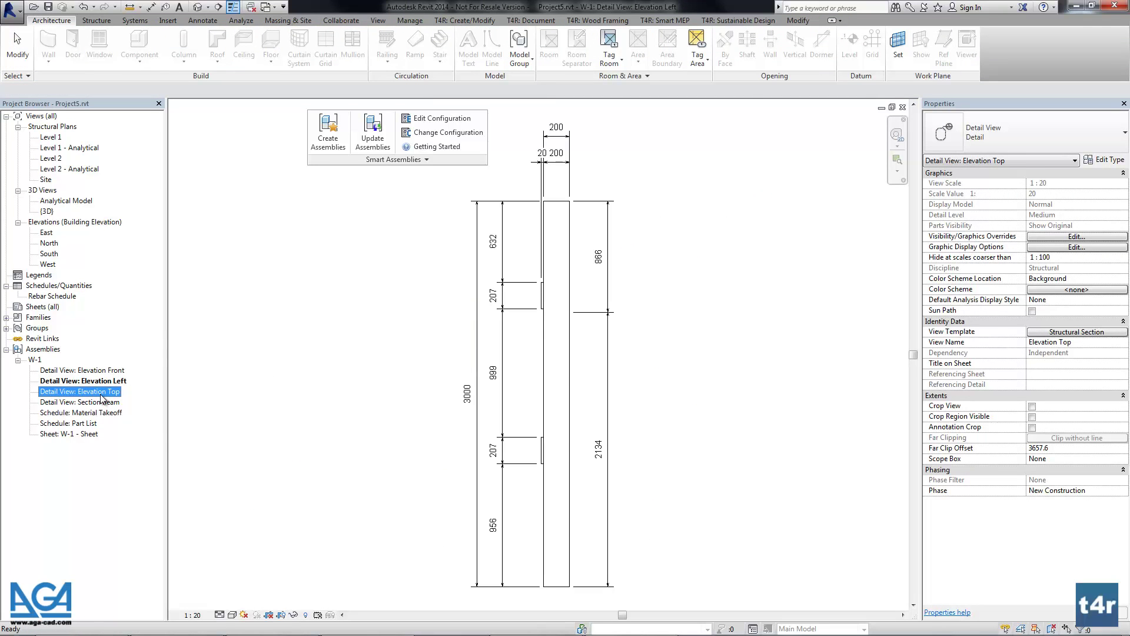
pyautogui.doubleClick(94, 413)
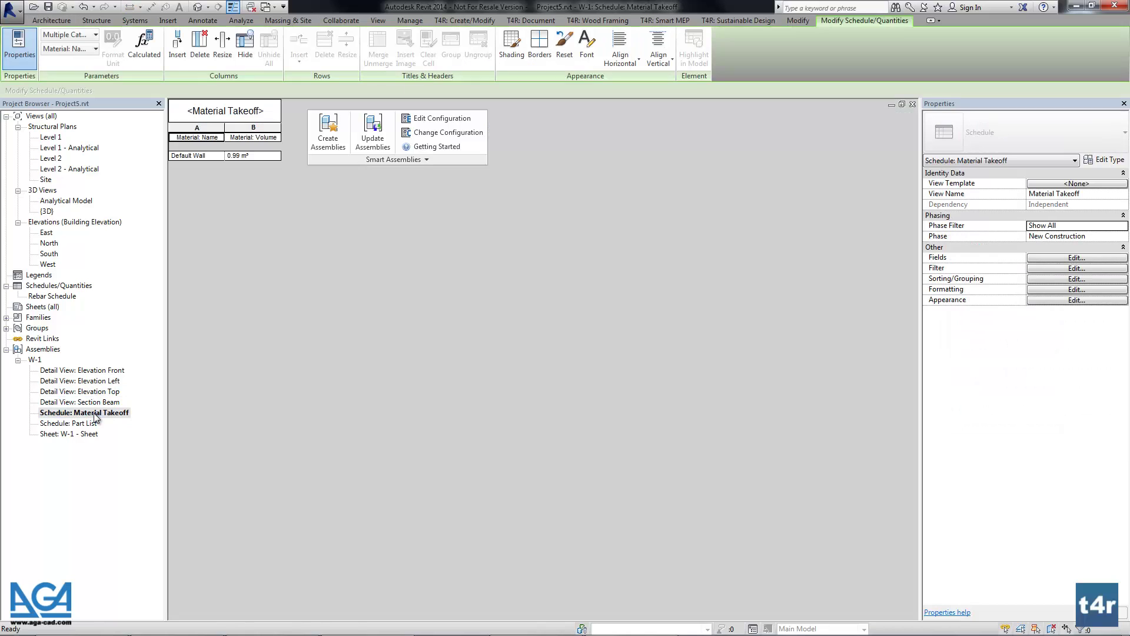
pyautogui.doubleClick(85, 424)
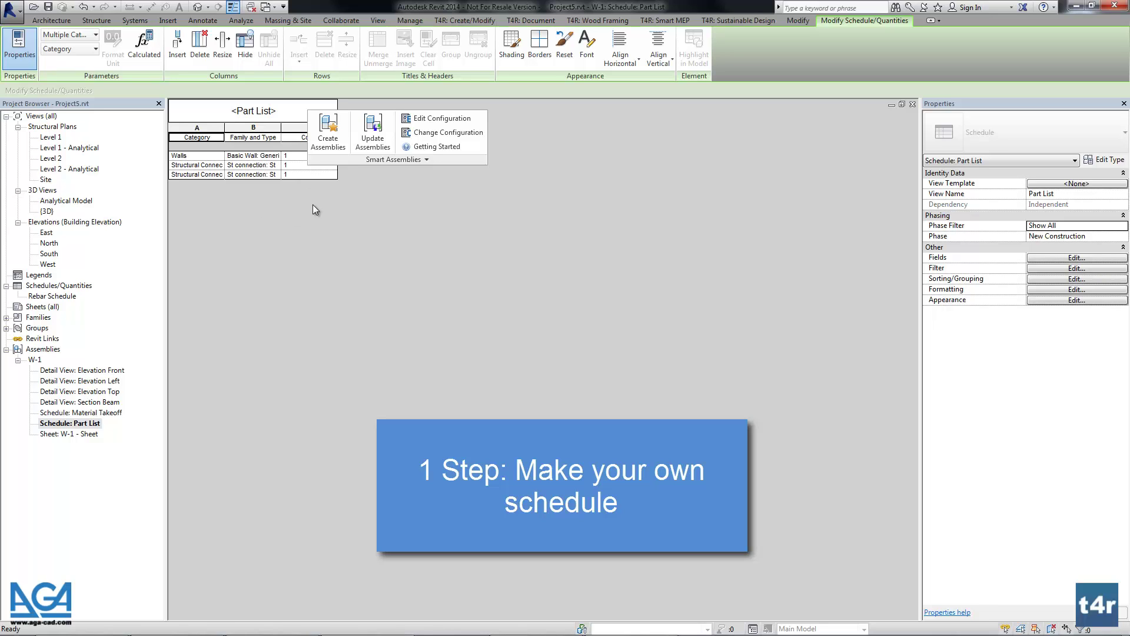
# - Start a new <Multi-Category> schedule named 'Part list template'
pyautogui.click(378, 21)
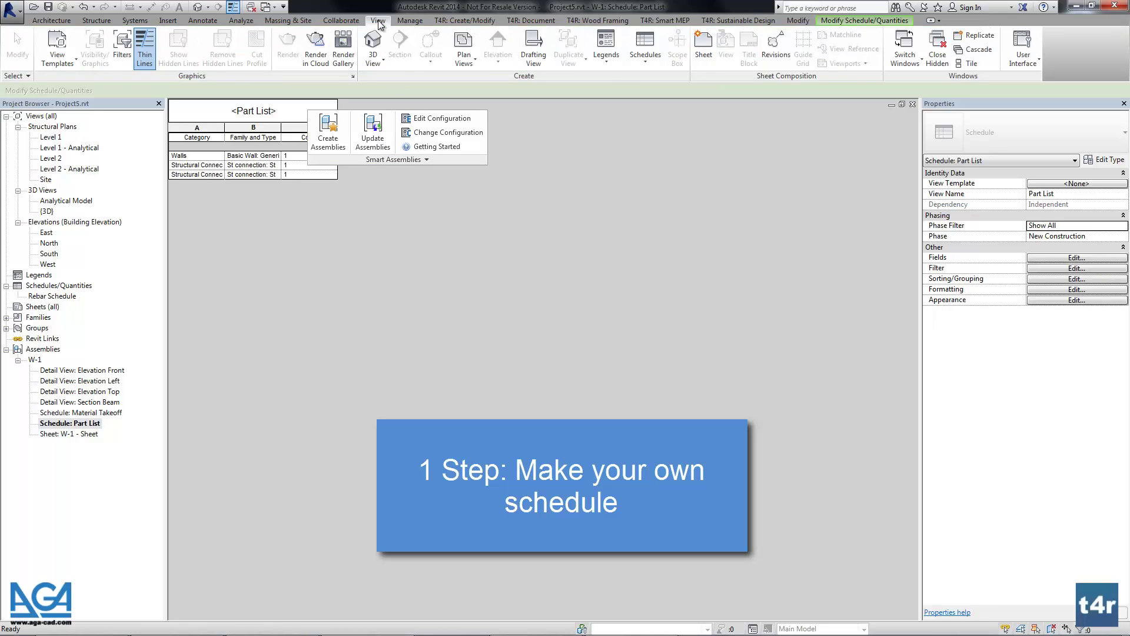
pyautogui.click(640, 58)
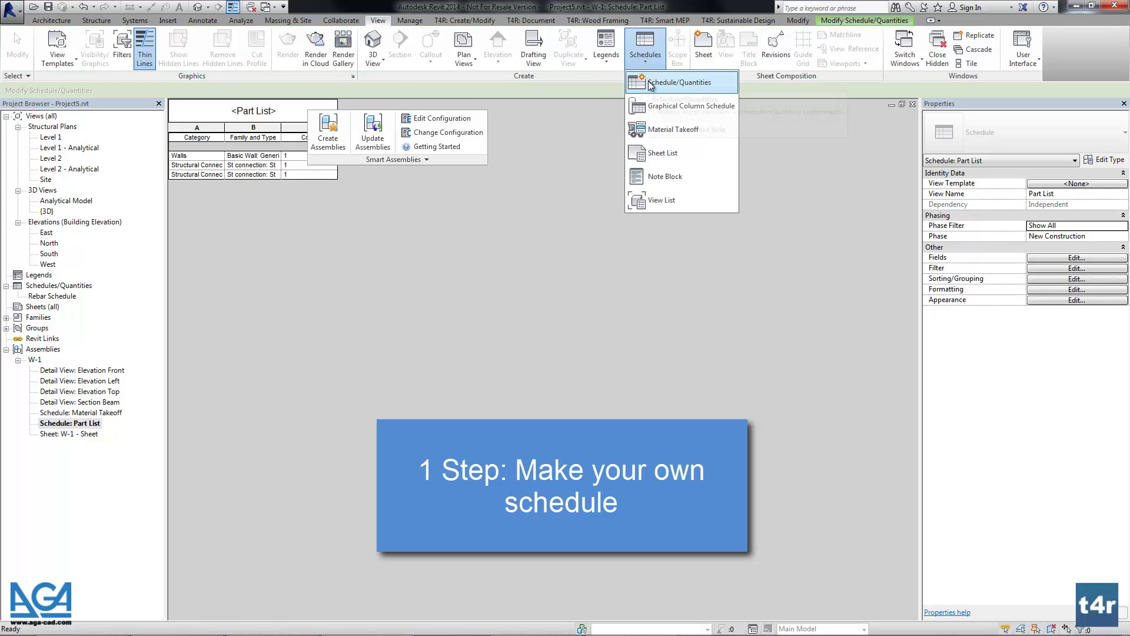
pyautogui.click(651, 87)
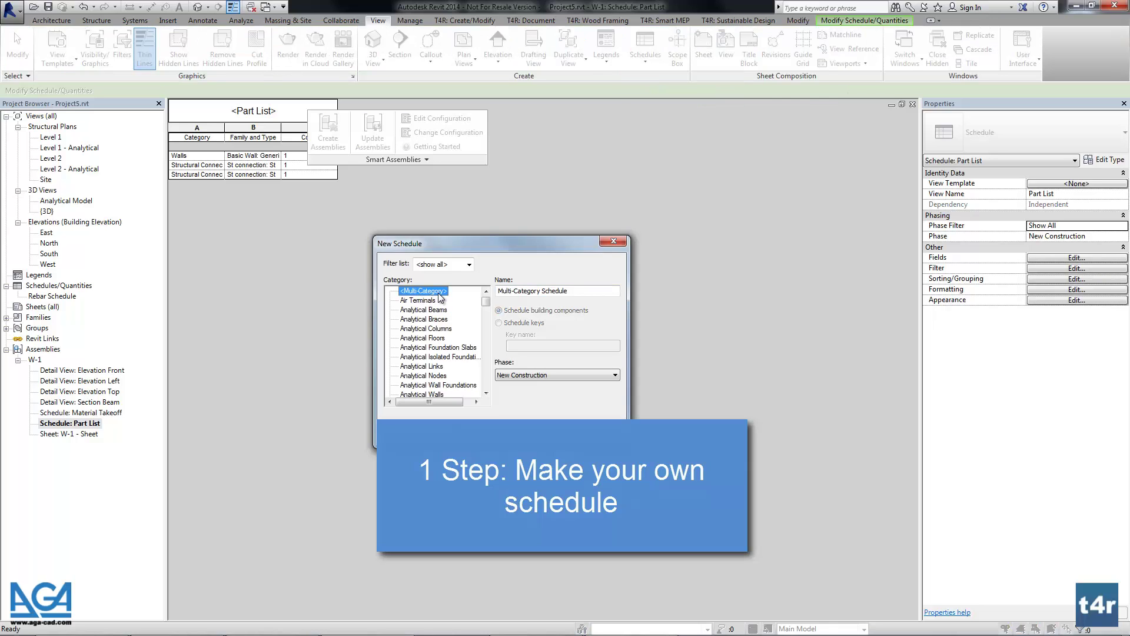
pyautogui.press('Tab')
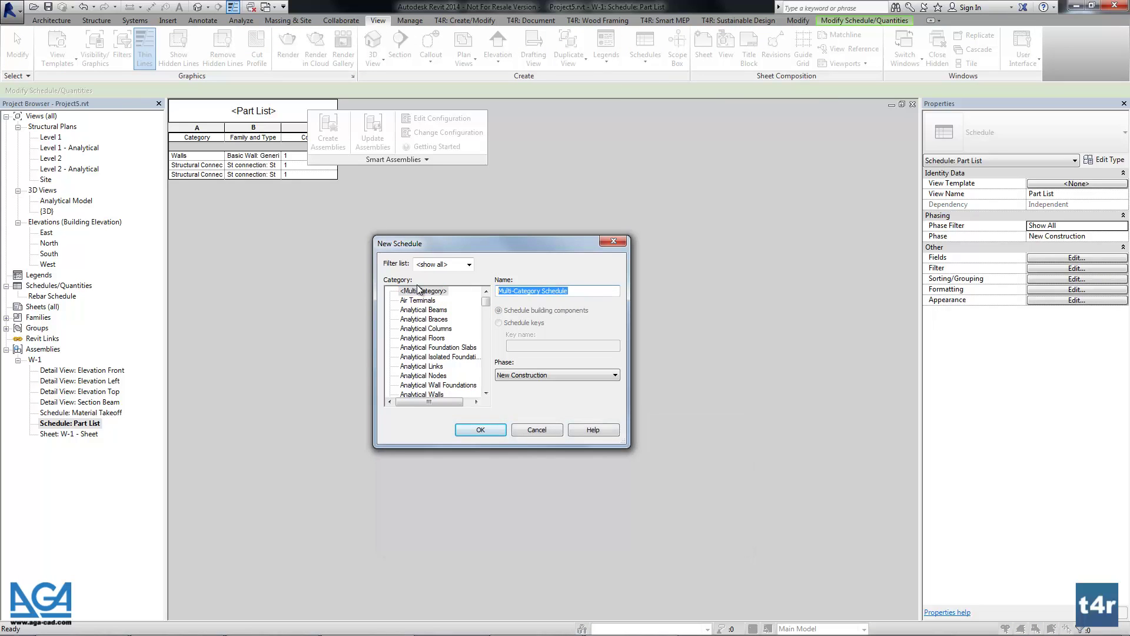
pyautogui.write('Part list template')
# - Add the Category, Family and Type, and Count fields to the new schedule
pyautogui.click(476, 432)
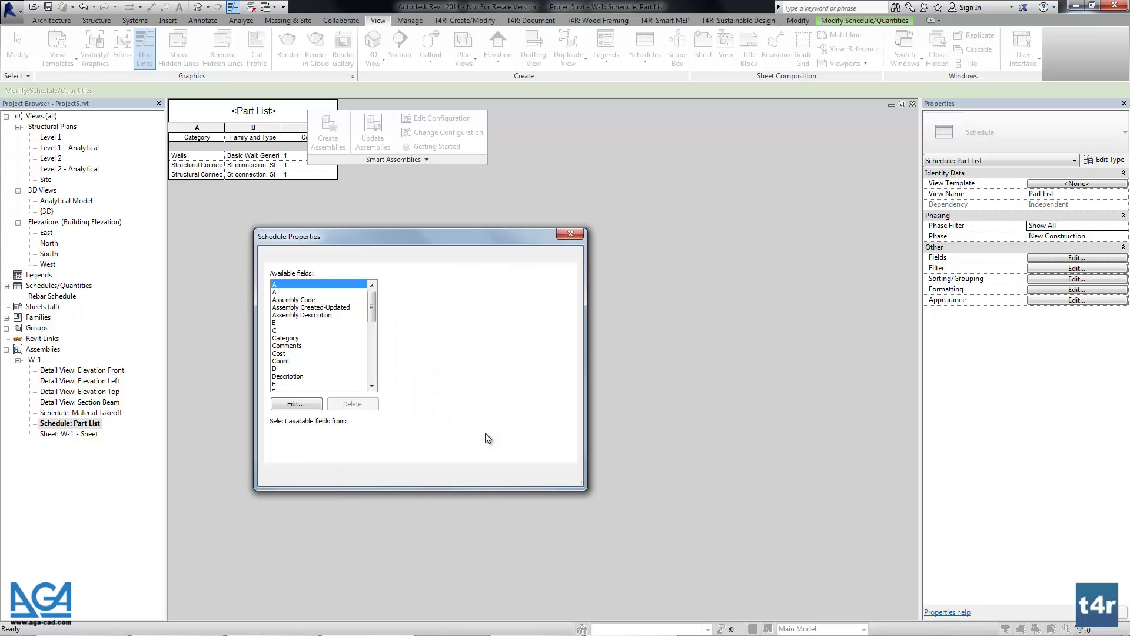
pyautogui.moveTo(372, 305)
pyautogui.mouseDown()
pyautogui.moveTo(374, 353)
pyautogui.moveTo(374, 310)
pyautogui.mouseUp()
pyautogui.click(288, 299)
pyautogui.click(412, 286)
pyautogui.click(319, 336)
pyautogui.click(415, 286)
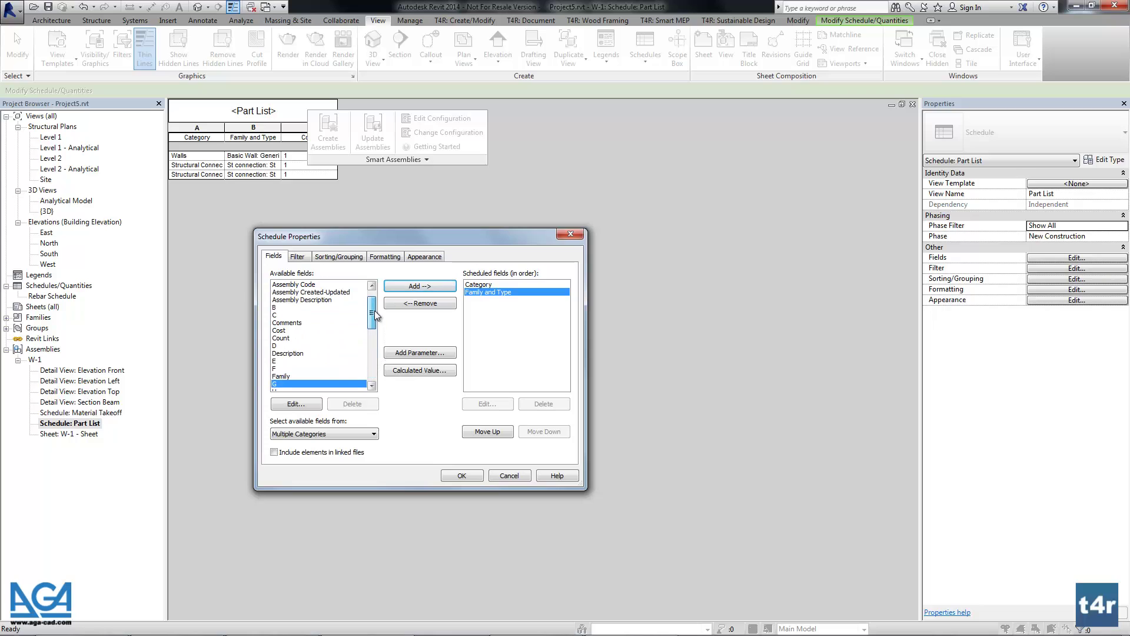
pyautogui.click(318, 338)
pyautogui.click(424, 286)
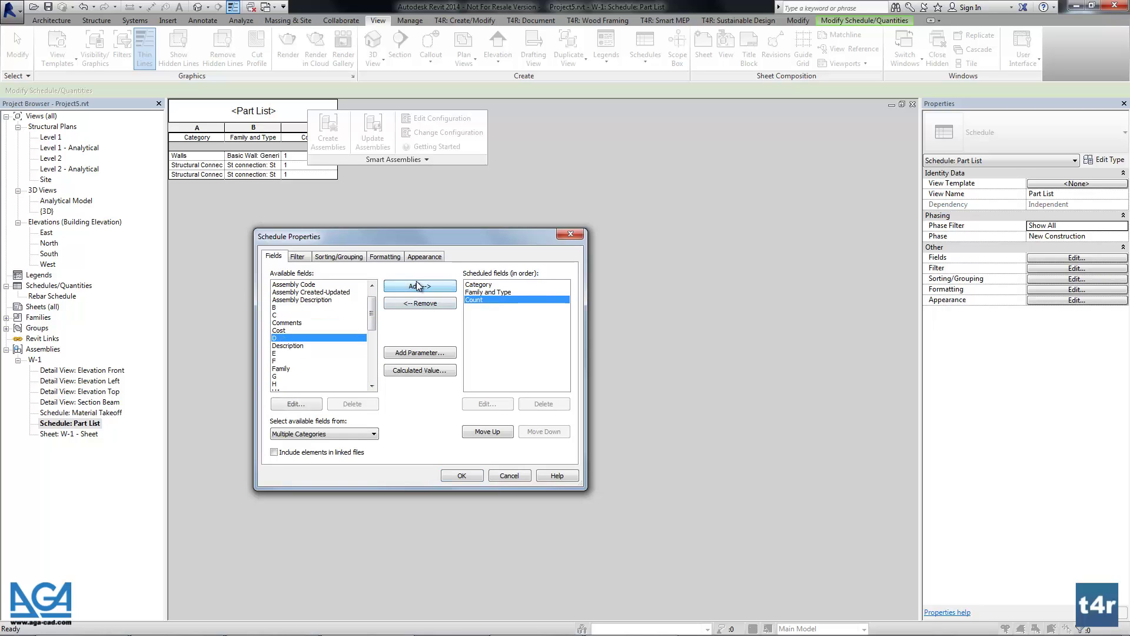
# - Sort the schedule by Category, then by Family and Type, and confirm
pyautogui.click(340, 257)
pyautogui.click(365, 275)
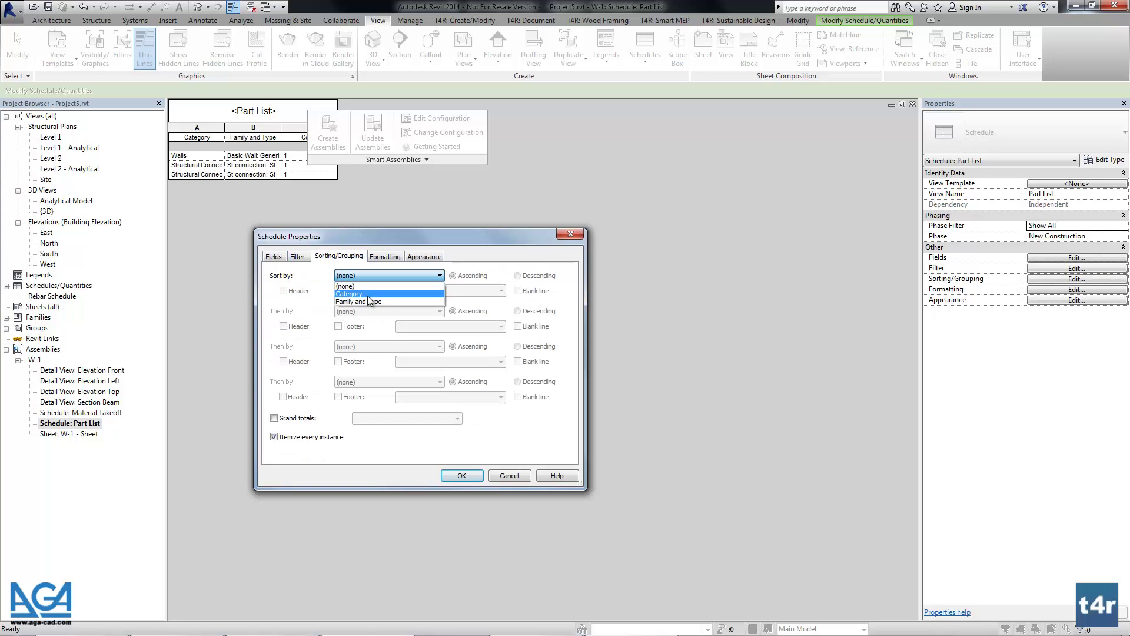
pyautogui.click(371, 293)
pyautogui.click(372, 312)
pyautogui.click(370, 338)
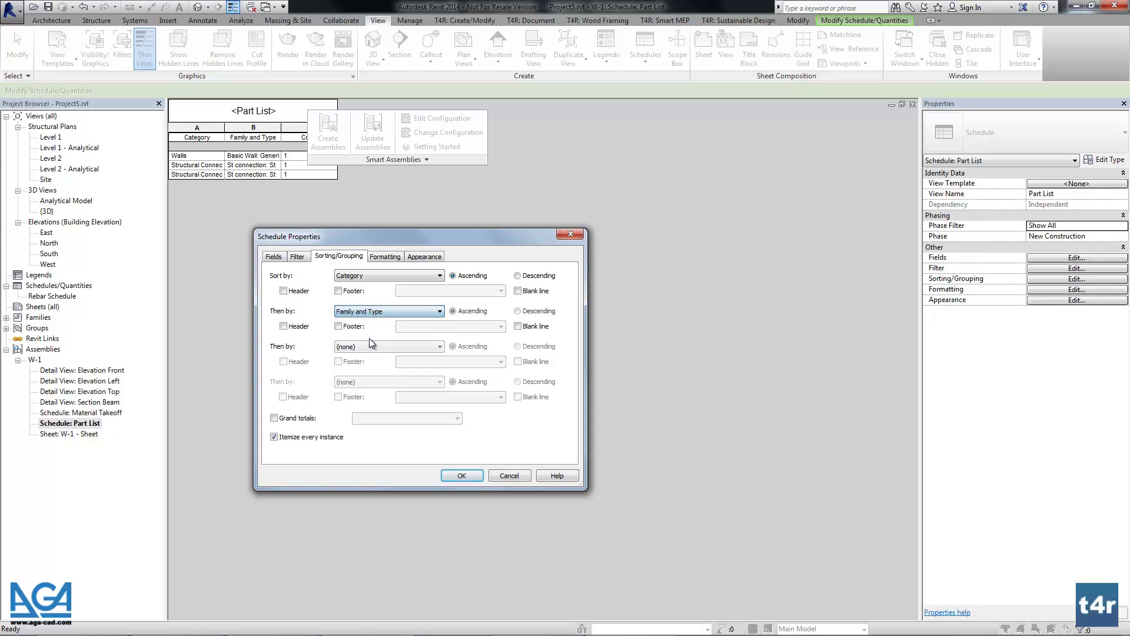
pyautogui.click(463, 475)
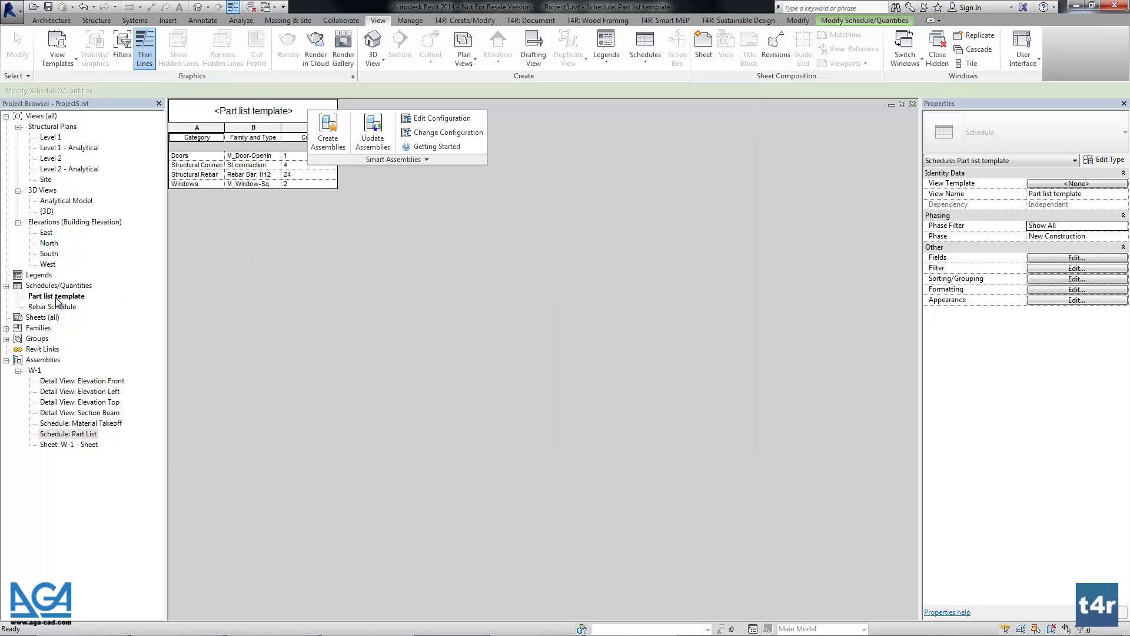
# - Assign Part list template to the Example Shop SDC's Part List row and save with current time
pyautogui.click(71, 298)
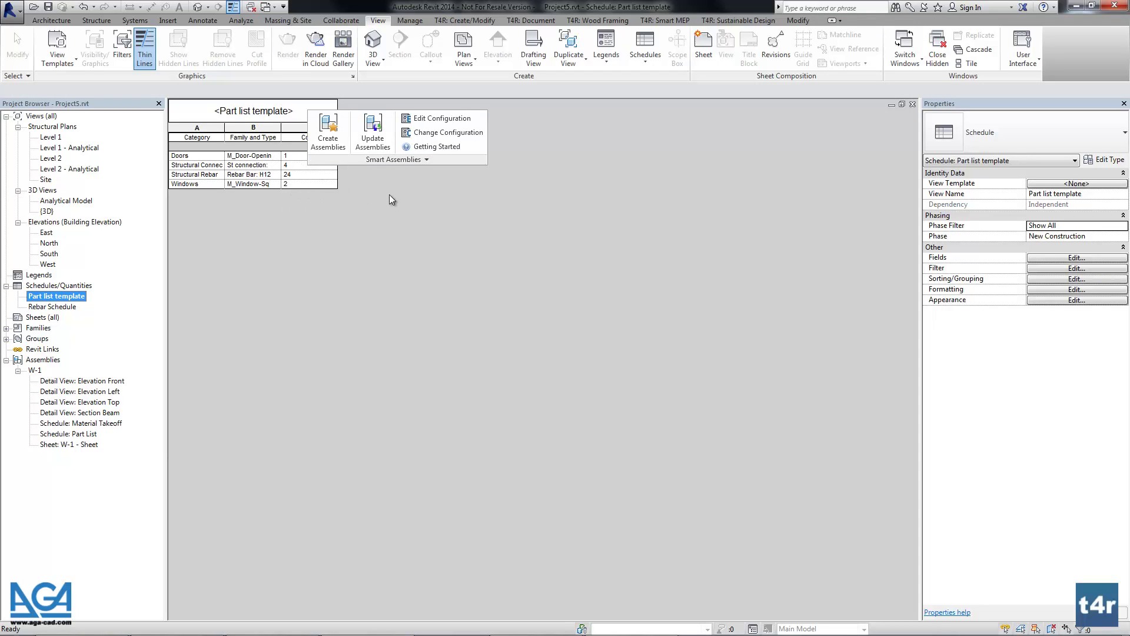
pyautogui.click(426, 159)
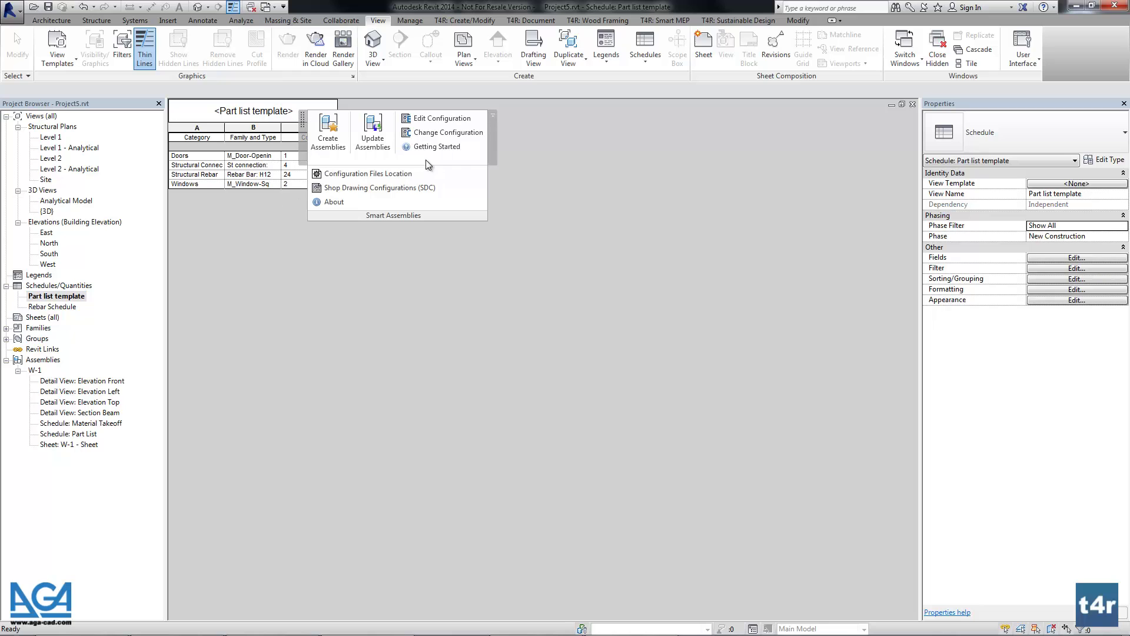
pyautogui.click(418, 190)
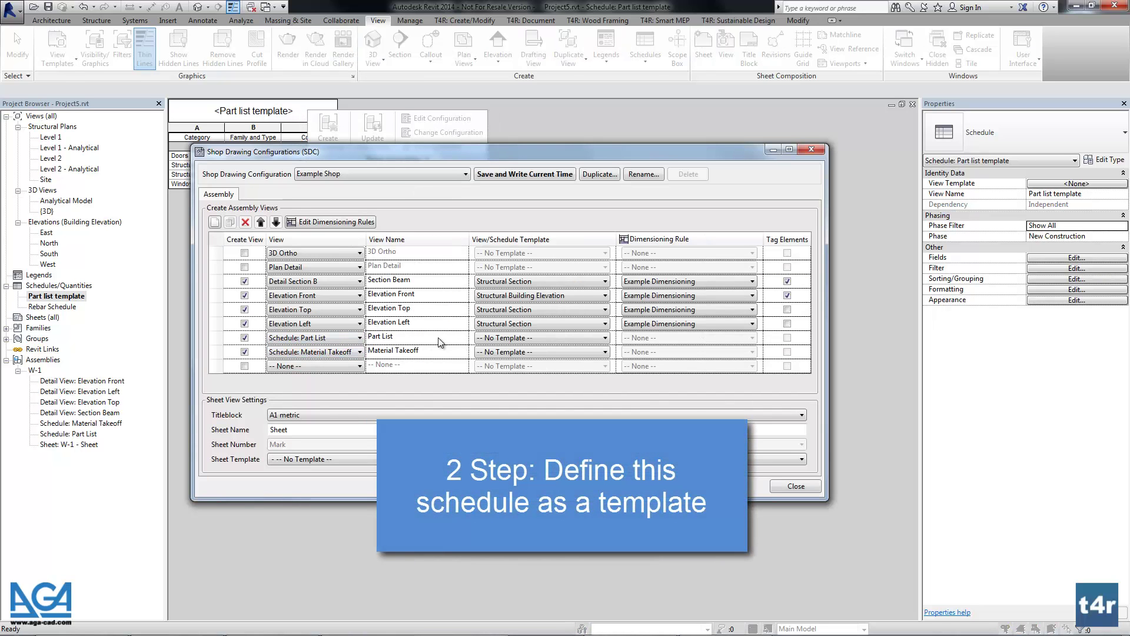
pyautogui.click(505, 340)
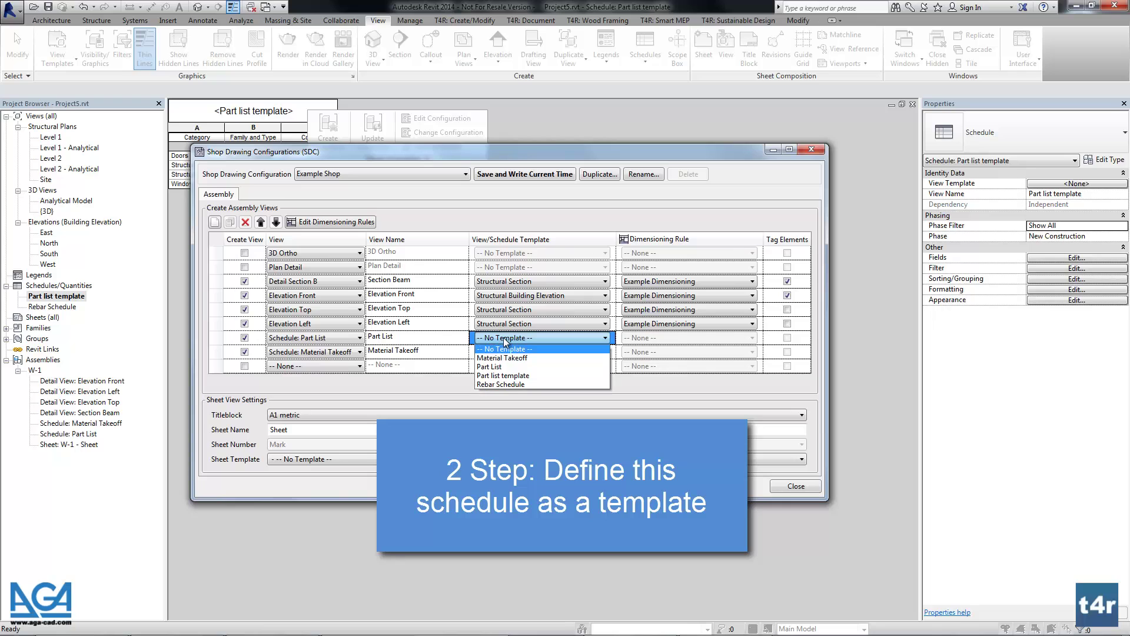
pyautogui.click(513, 376)
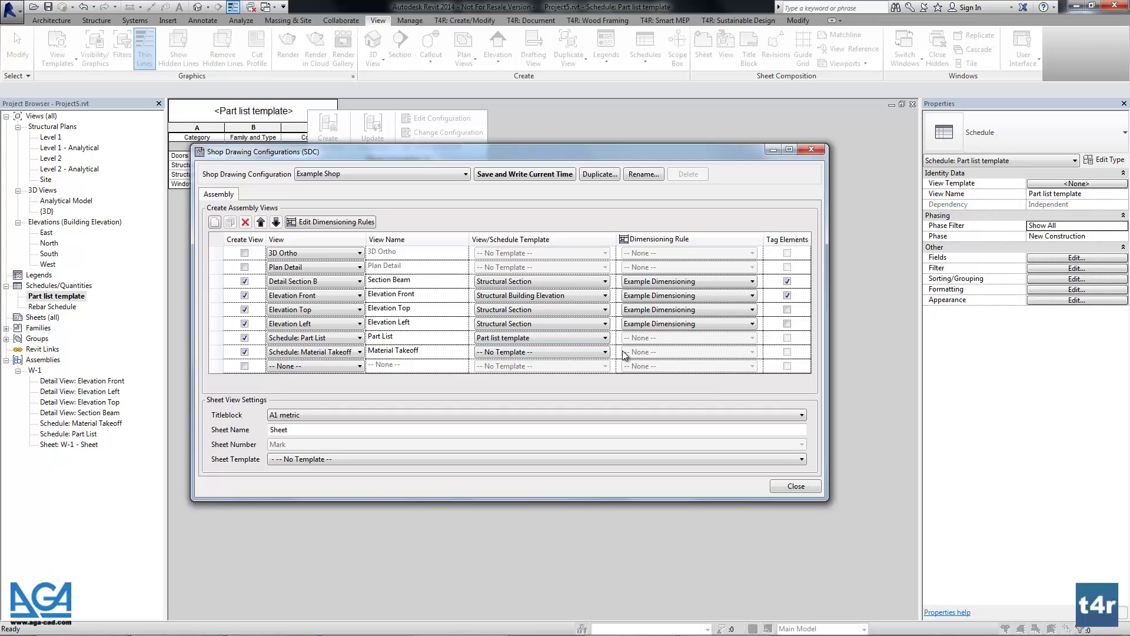
pyautogui.click(551, 175)
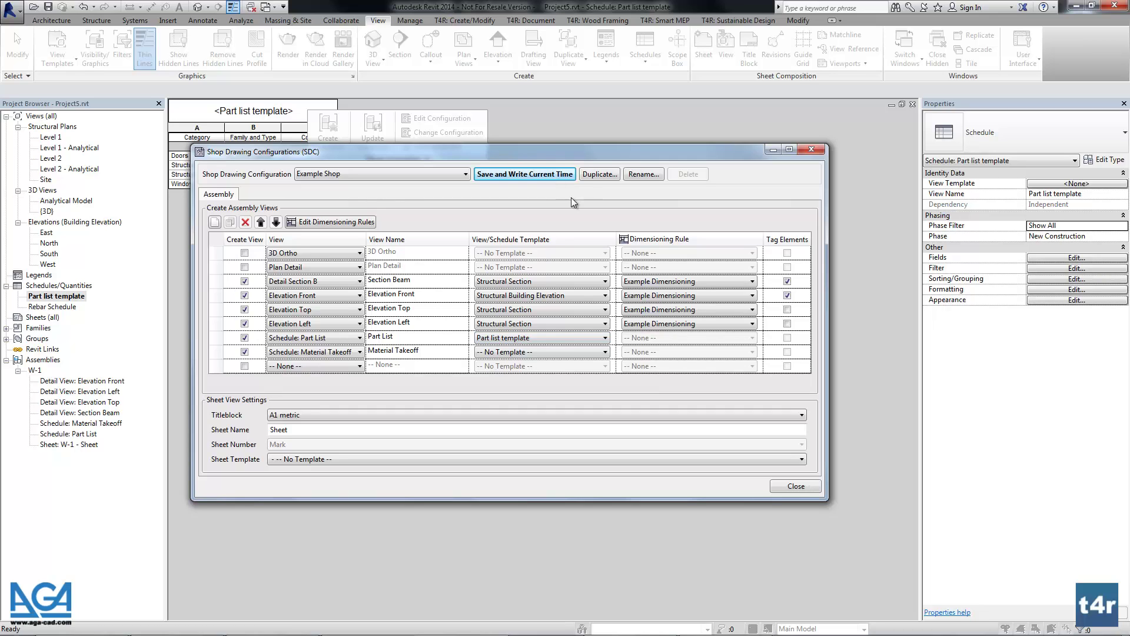
pyautogui.click(796, 486)
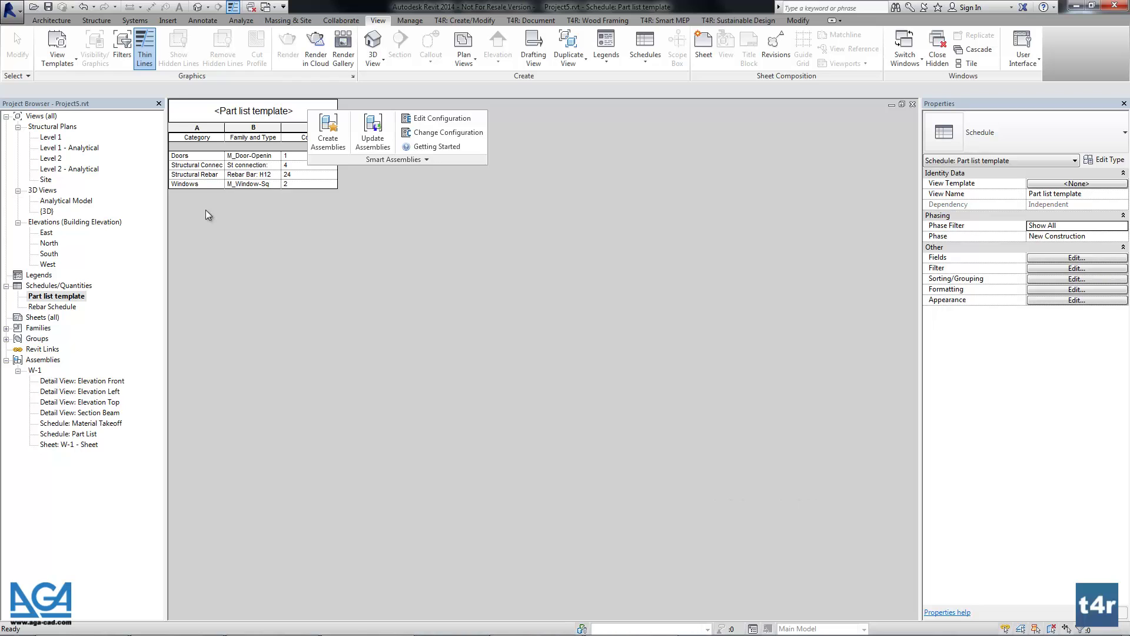
# - Update assembly W-1 to the current configuration and view its refreshed Part List schedule
pyautogui.click(198, 7)
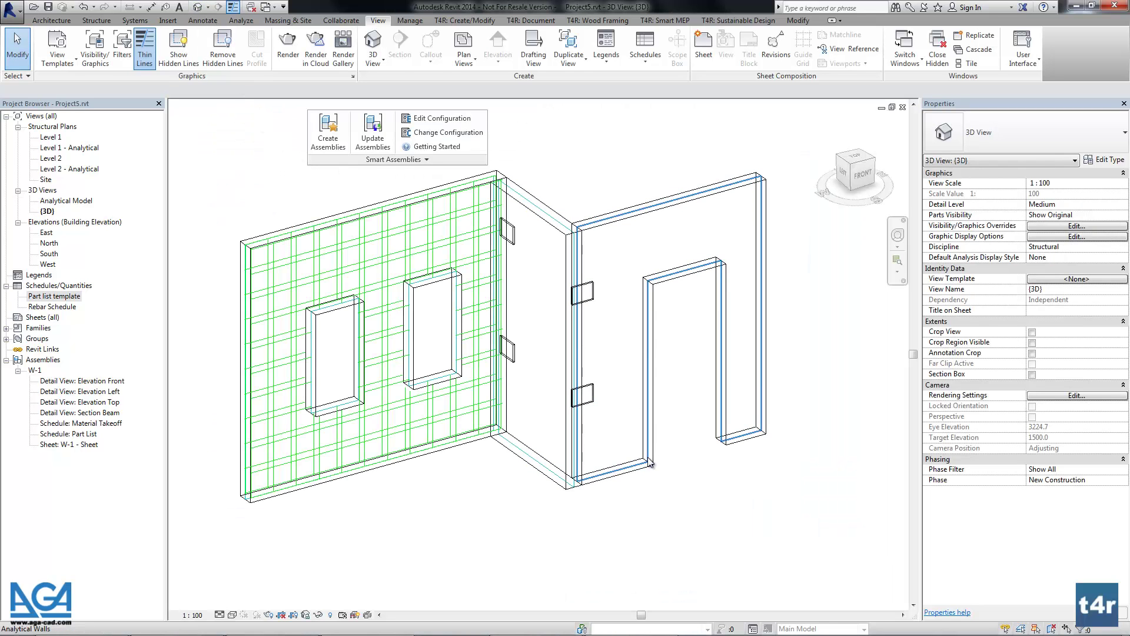
pyautogui.click(649, 463)
pyautogui.press('Escape')
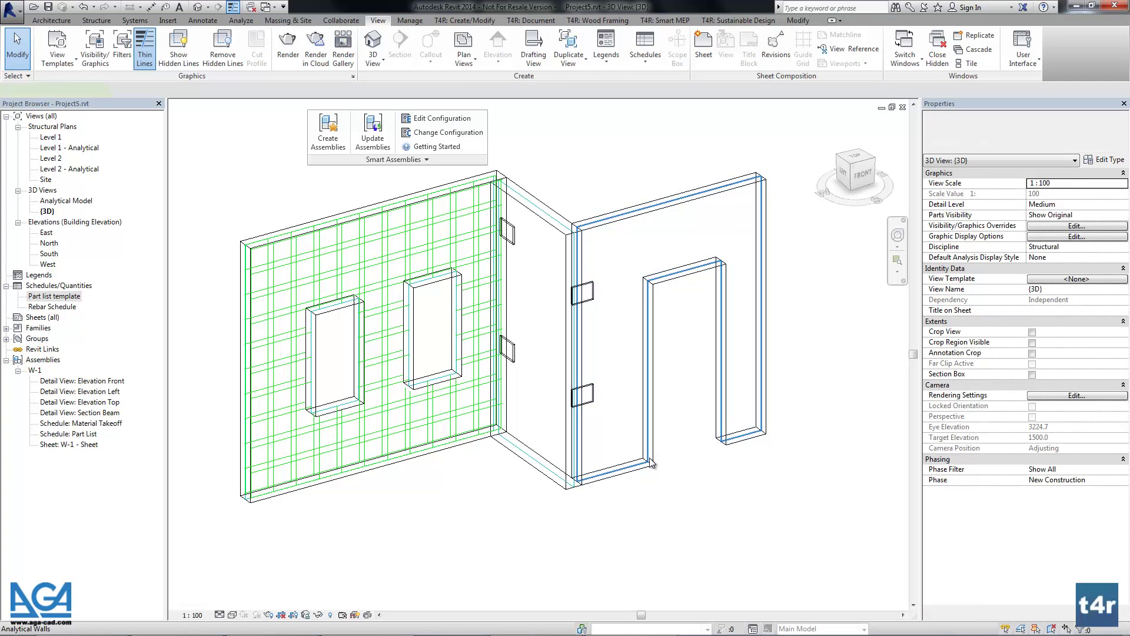
pyautogui.click(651, 463)
pyautogui.click(372, 132)
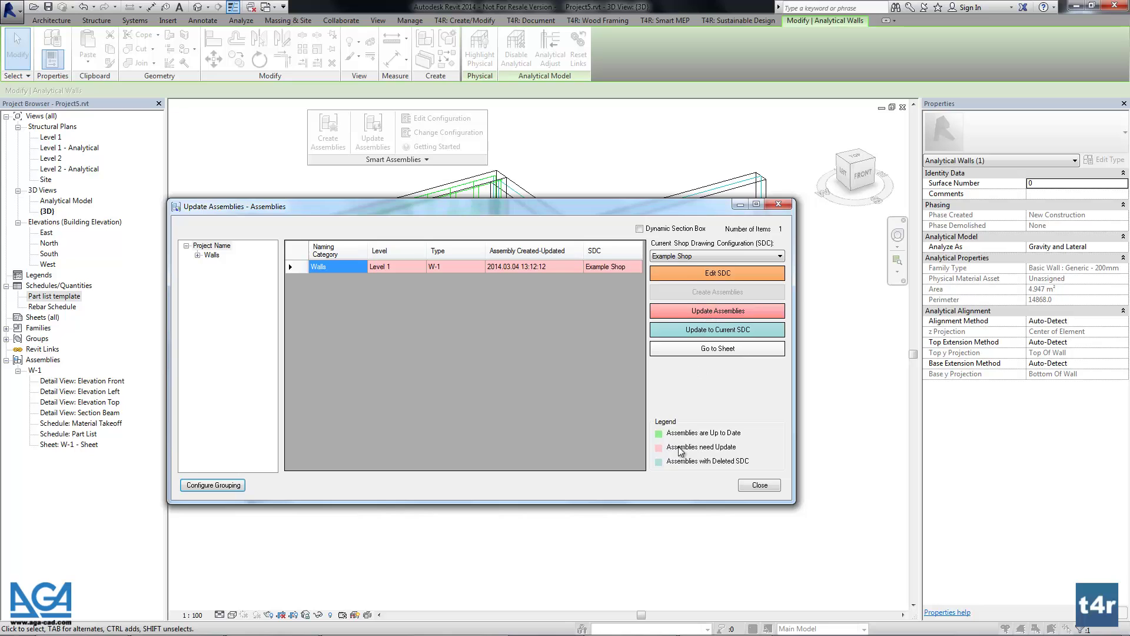
pyautogui.click(702, 311)
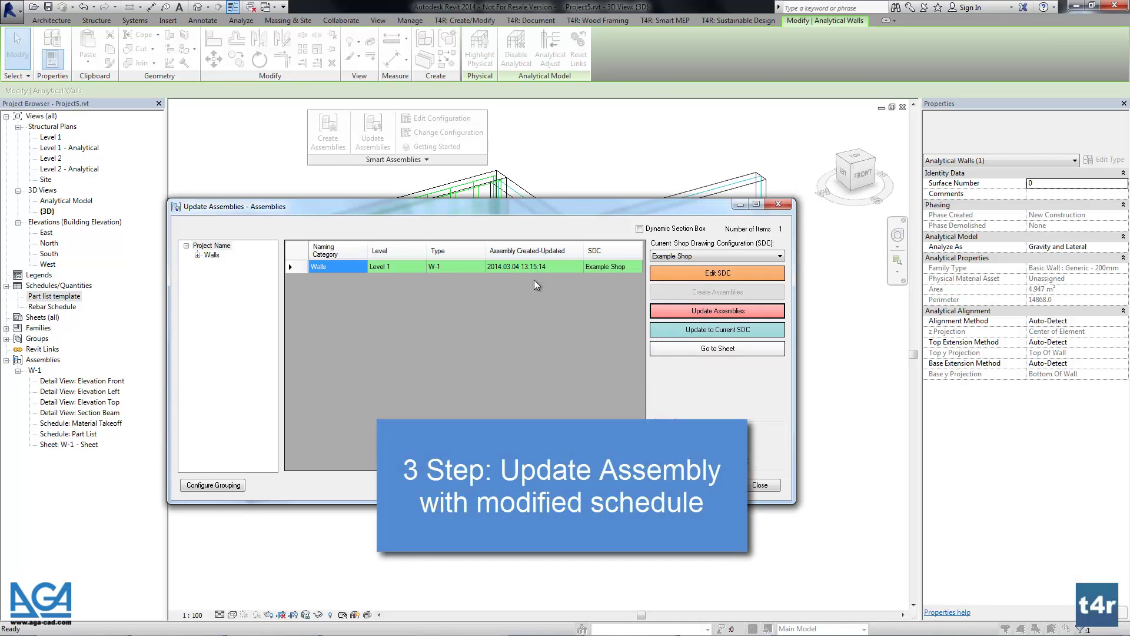
pyautogui.click(760, 485)
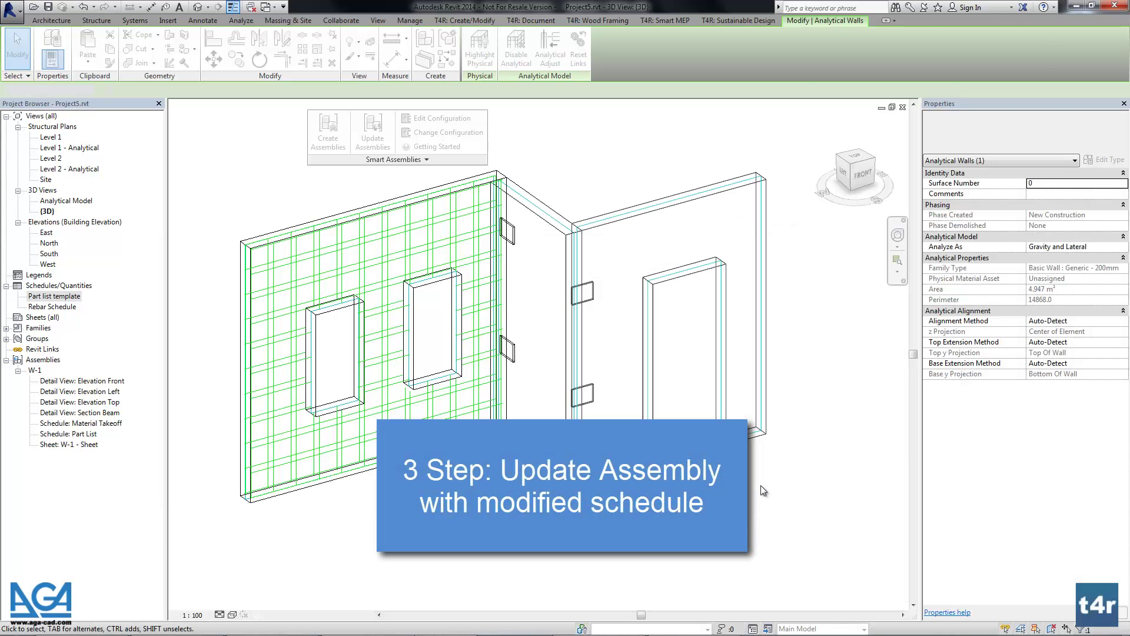
pyautogui.doubleClick(70, 434)
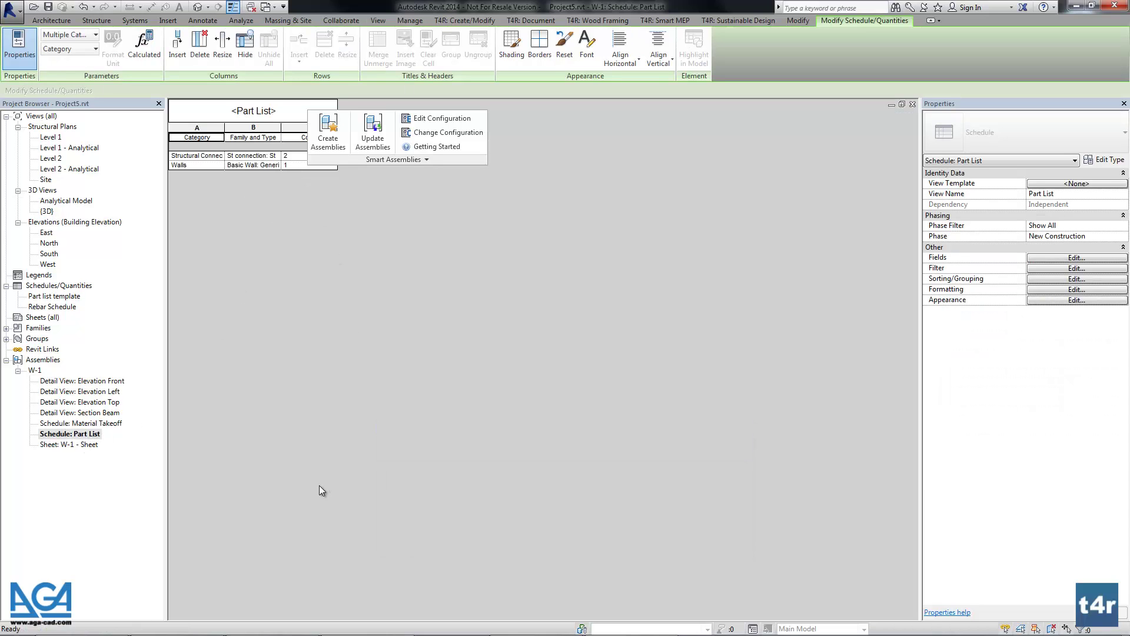
# - Open sheet W-1 and place the Elevation Front, Elevation Left and Elevation Top views on it
pyautogui.doubleClick(83, 445)
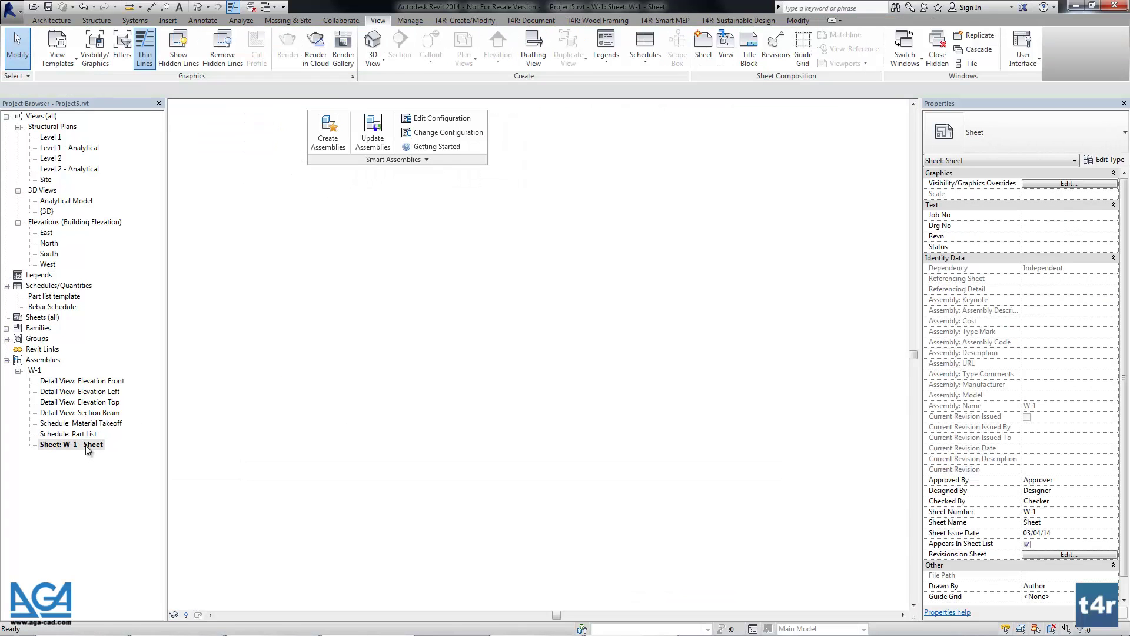
pyautogui.click(92, 382)
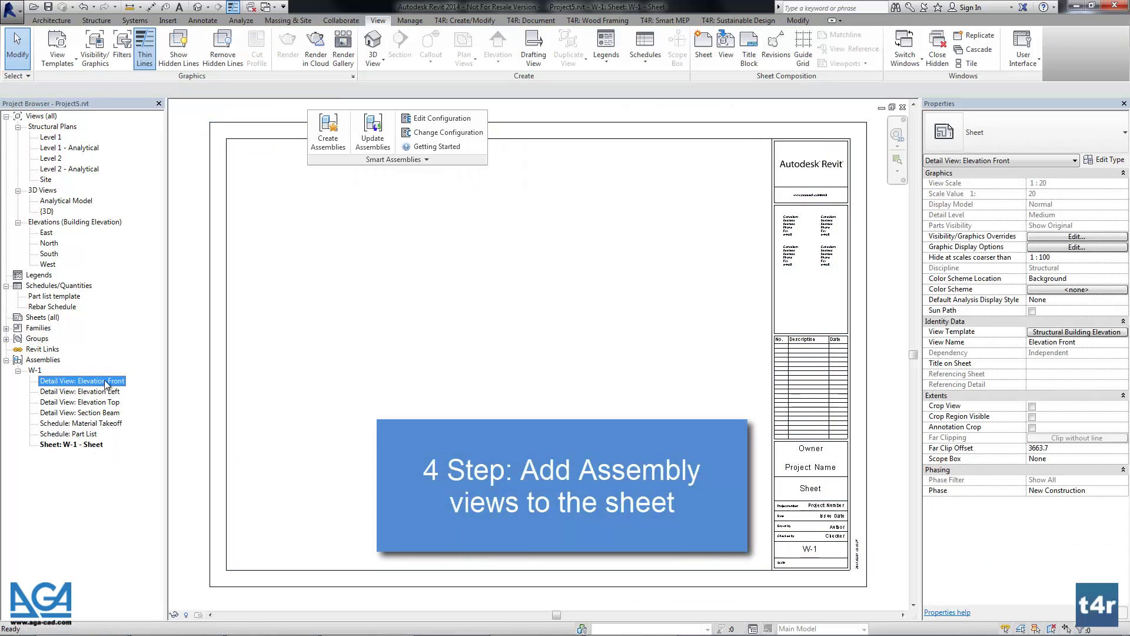
pyautogui.moveTo(315, 334); pyautogui.dragTo(326, 329)
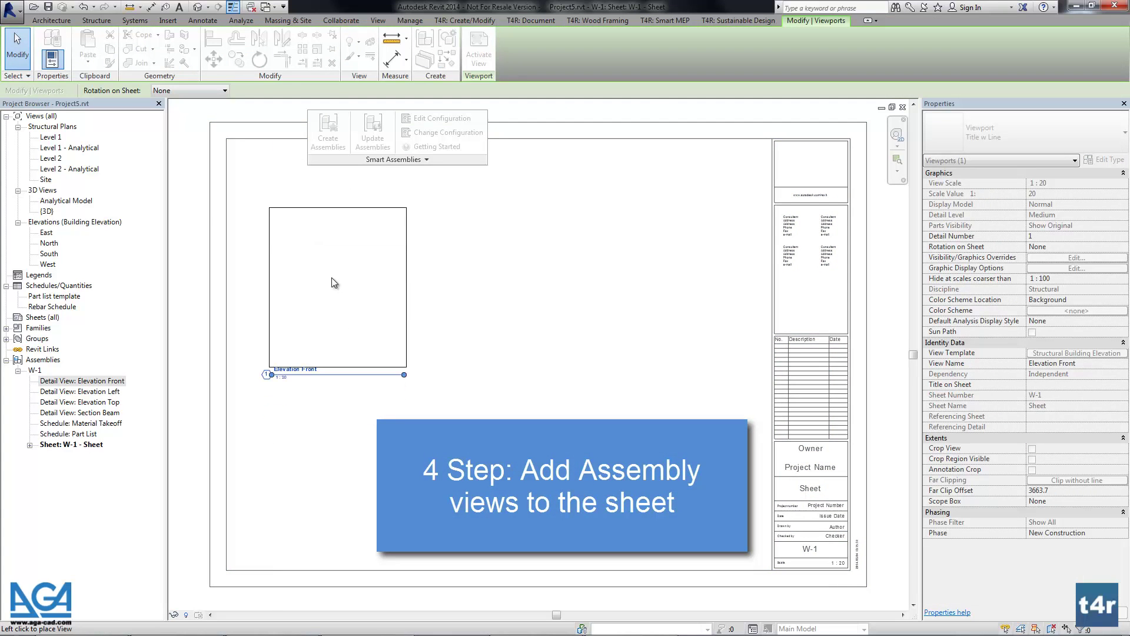
pyautogui.click(332, 263)
pyautogui.click(94, 391)
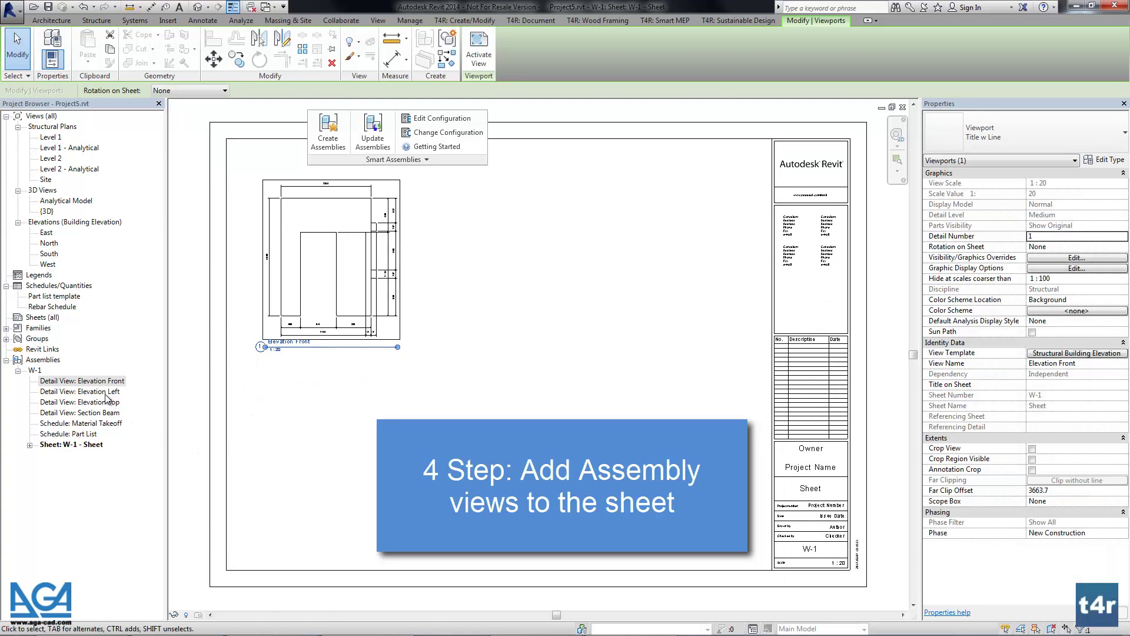
pyautogui.moveTo(97, 396); pyautogui.dragTo(522, 270)
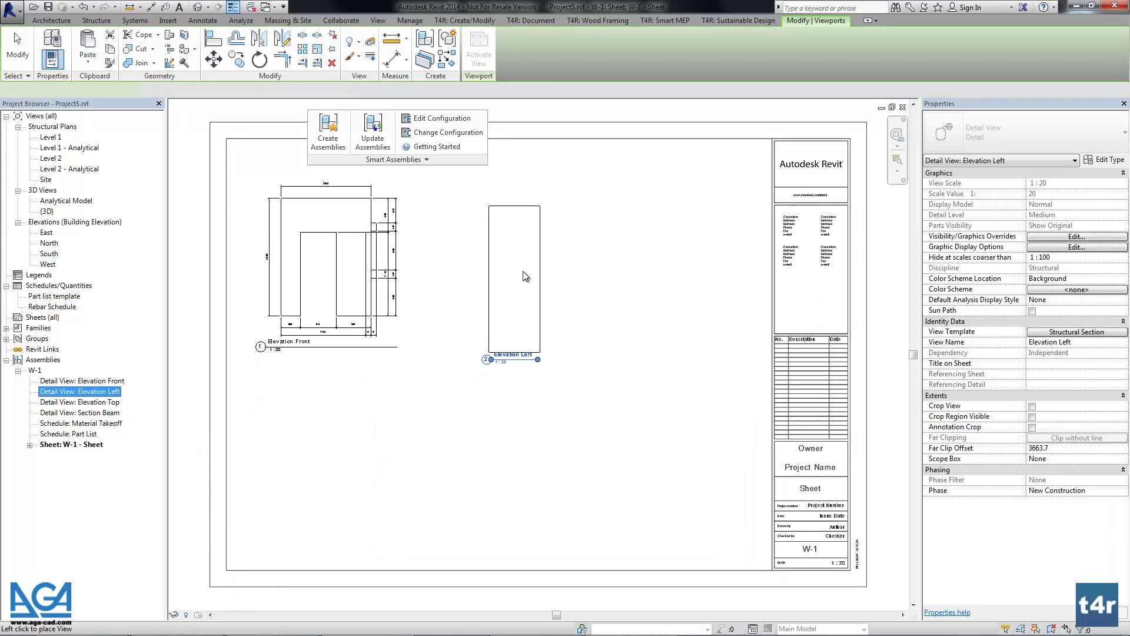
pyautogui.click(524, 270)
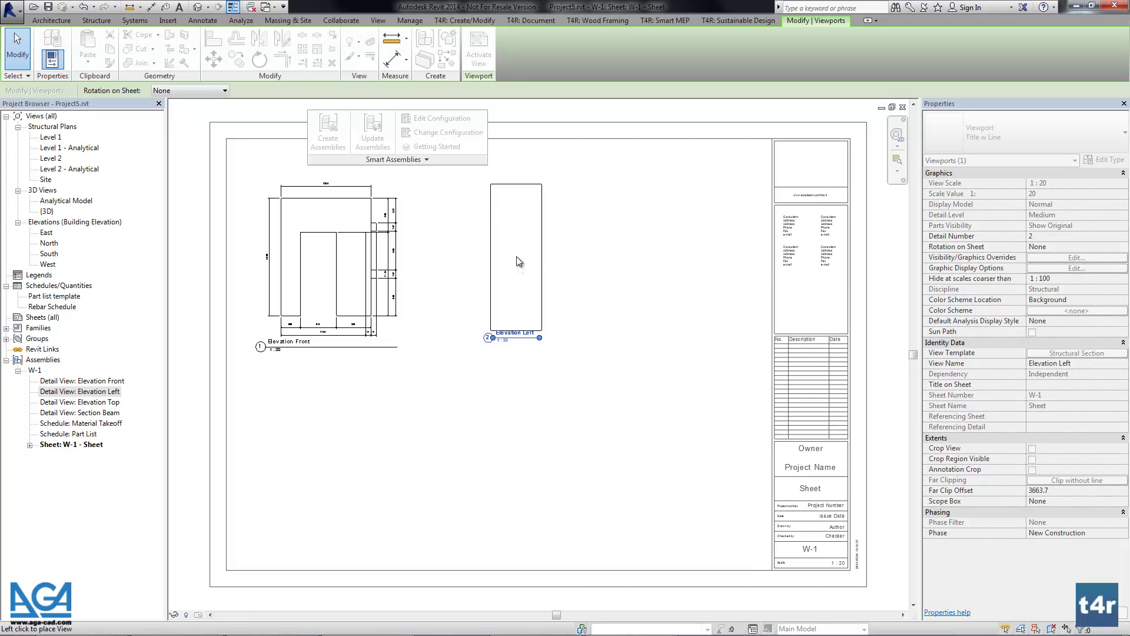
pyautogui.click(518, 251)
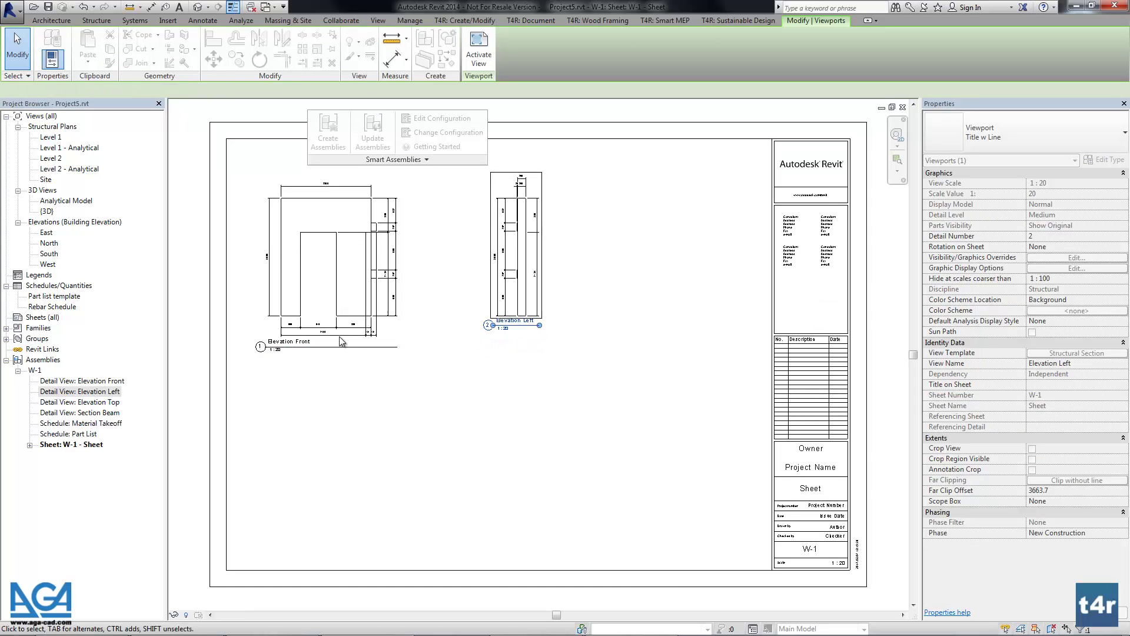
pyautogui.click(97, 402)
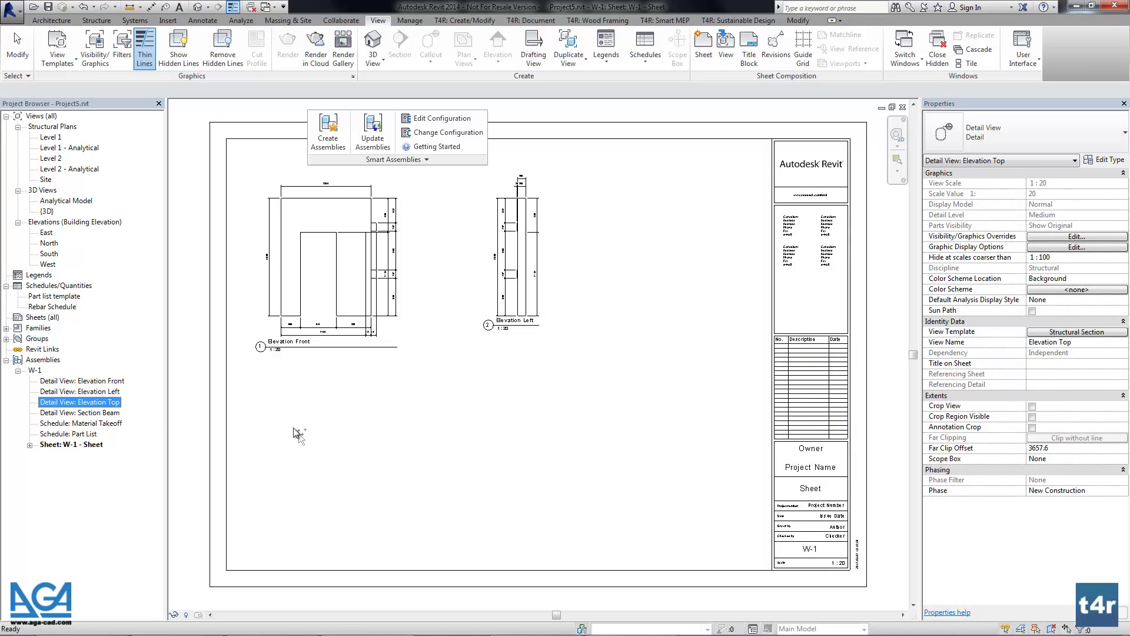
pyautogui.moveTo(293, 427); pyautogui.dragTo(337, 429)
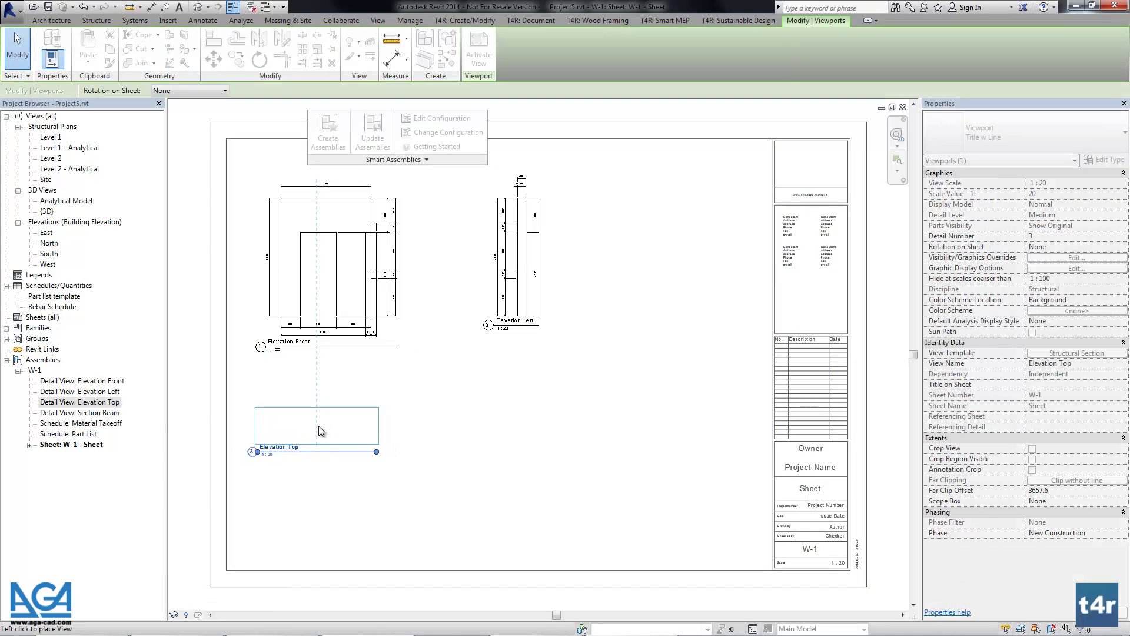
pyautogui.click(319, 426)
# - Place the Section Beam view and the Material Takeoff and Part List schedules on the sheet
pyautogui.click(90, 414)
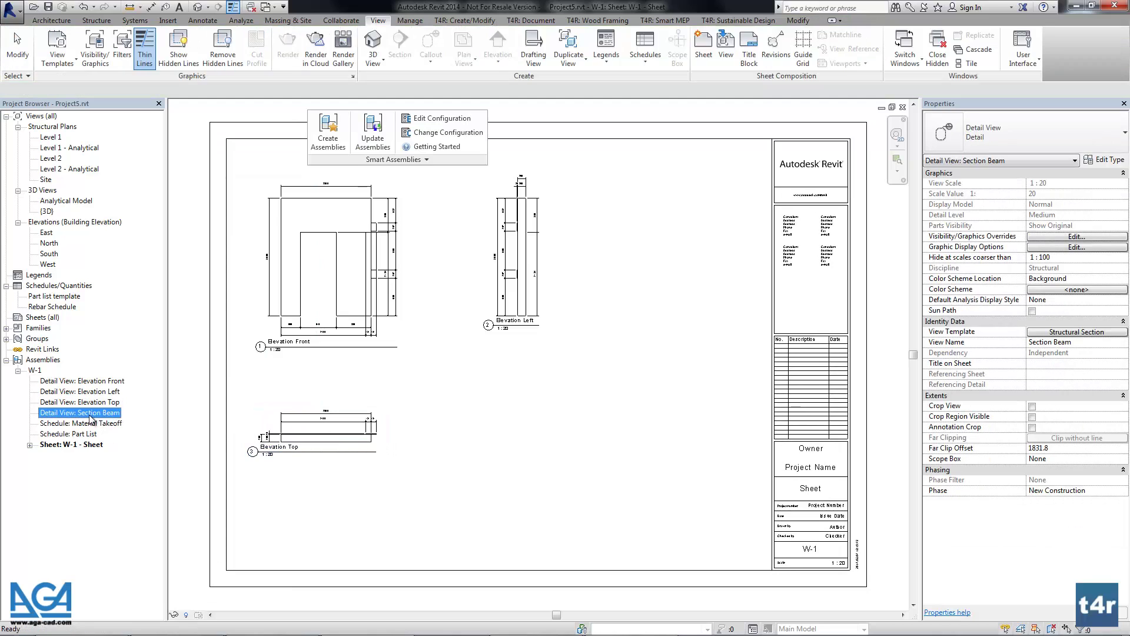
pyautogui.moveTo(90, 420); pyautogui.dragTo(657, 318)
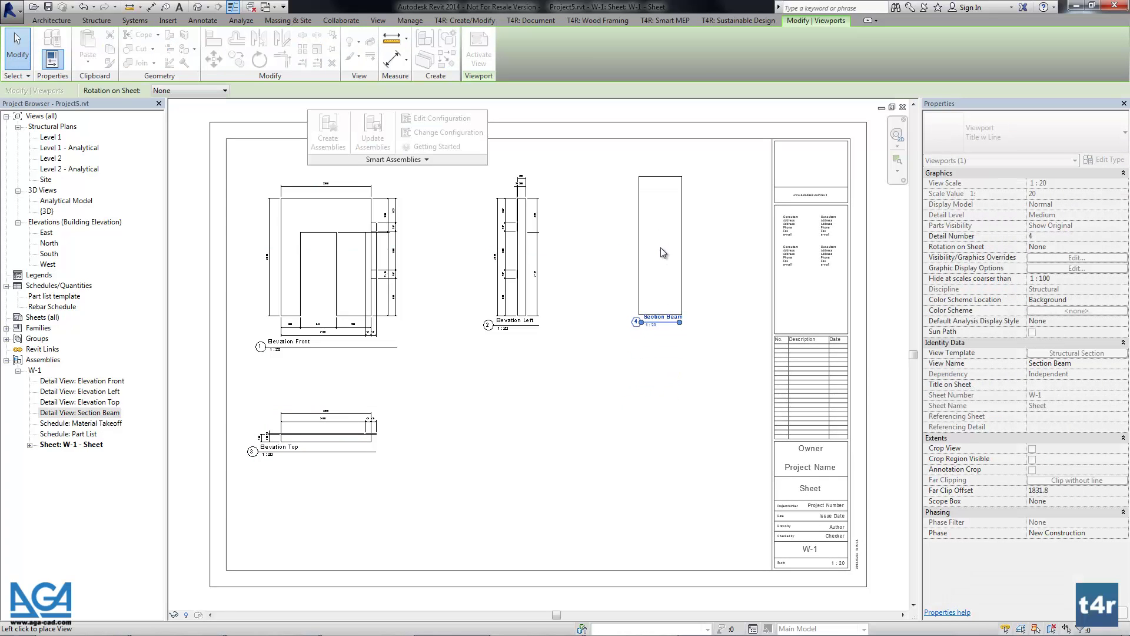
pyautogui.click(661, 247)
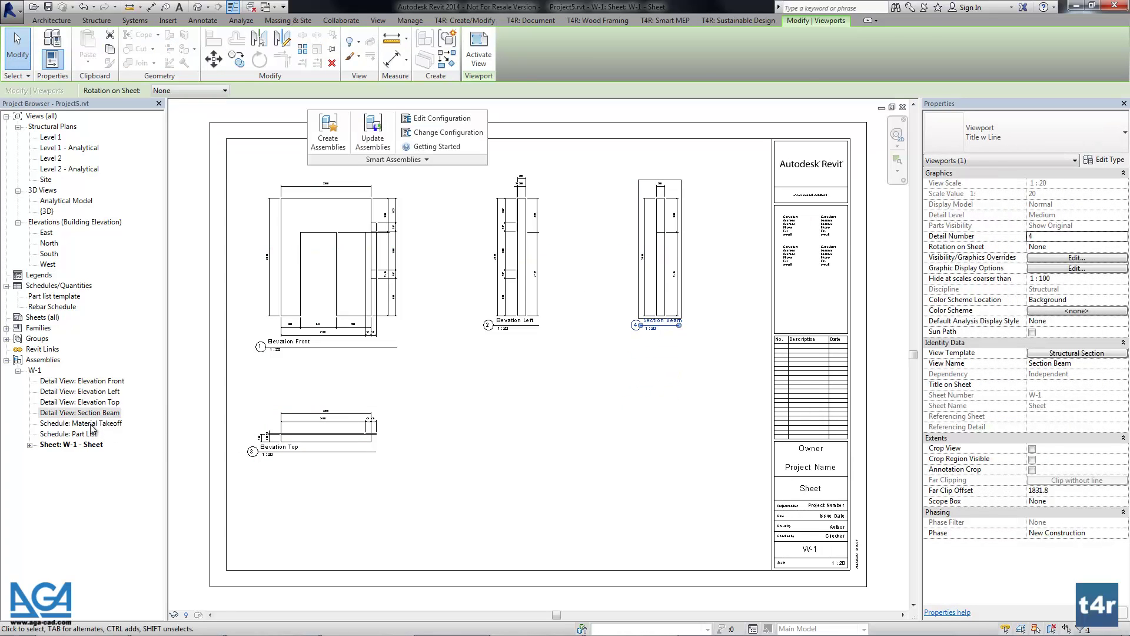
pyautogui.click(91, 424)
pyautogui.moveTo(91, 424); pyautogui.dragTo(695, 474)
pyautogui.click(82, 435)
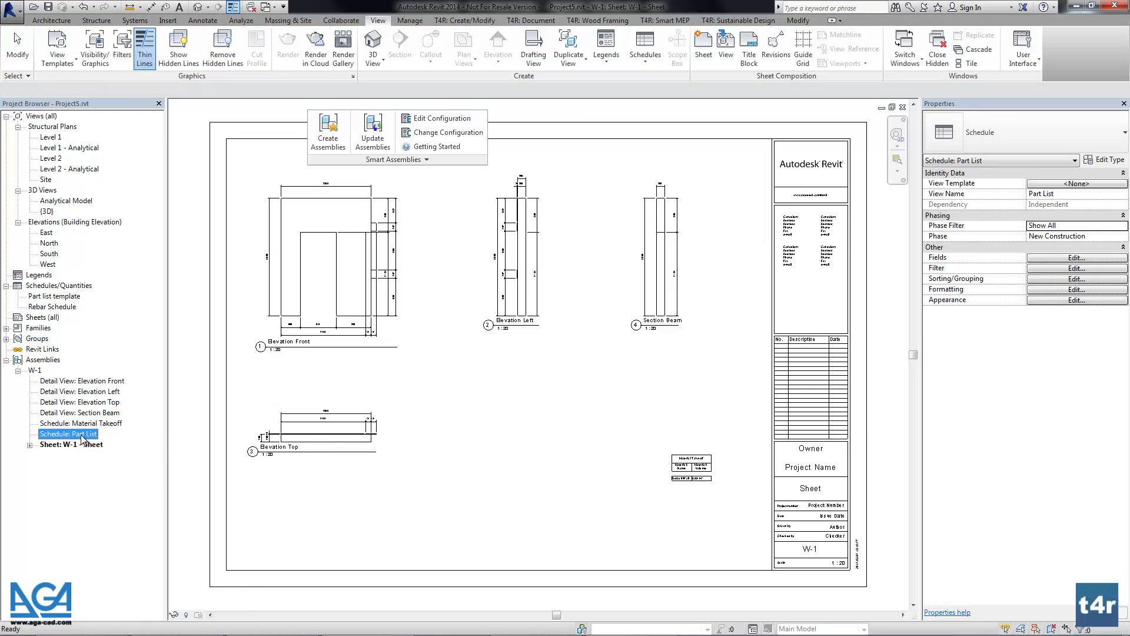
pyautogui.moveTo(83, 439); pyautogui.dragTo(605, 486)
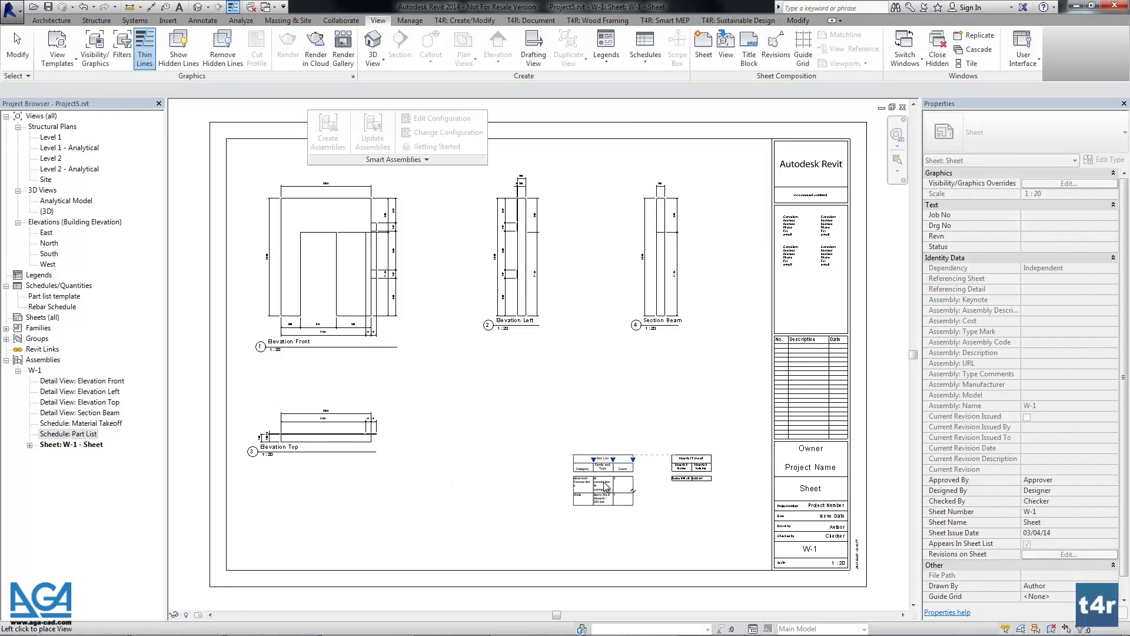
pyautogui.click(605, 486)
pyautogui.click(493, 499)
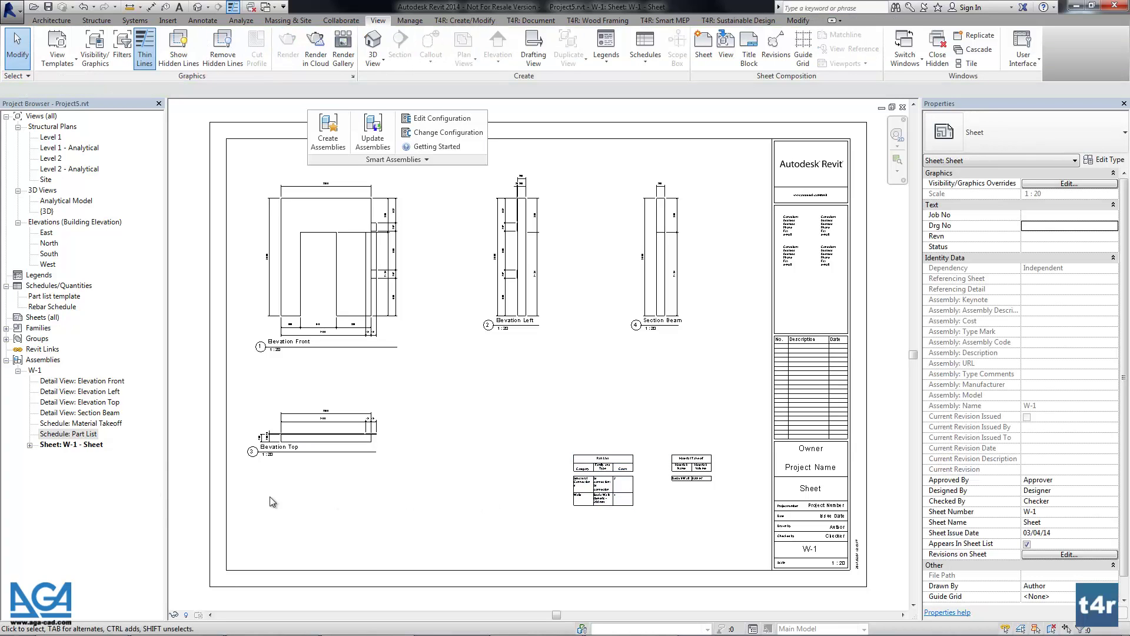
# - Set the Example Shop SDC sheet template to 'W-1 - Sheet' and save with current time
pyautogui.click(434, 160)
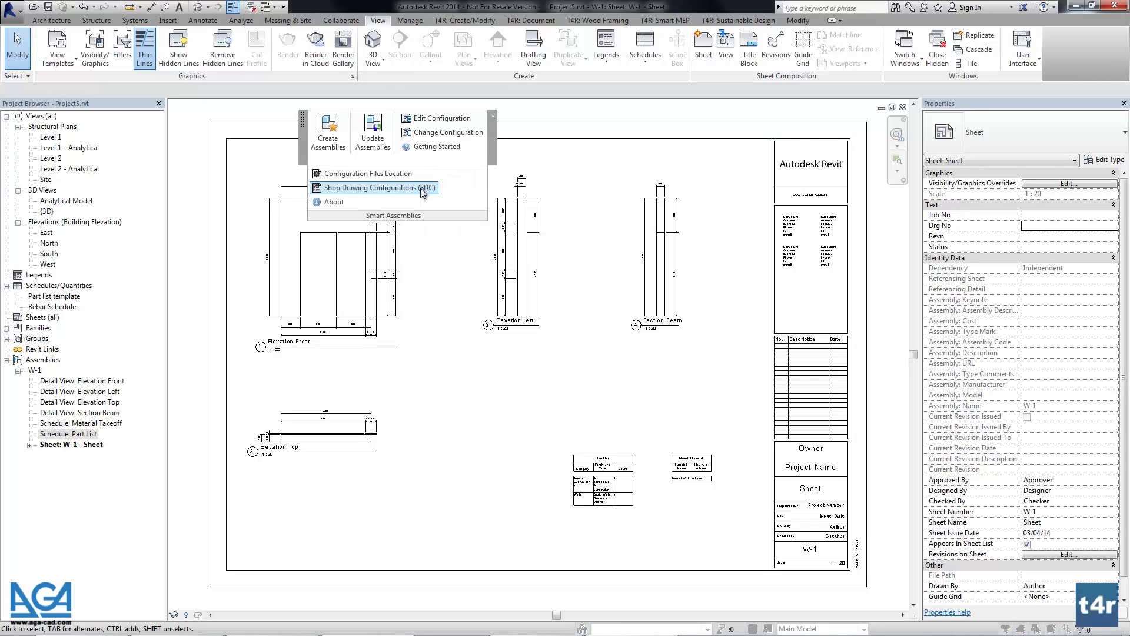
pyautogui.click(379, 187)
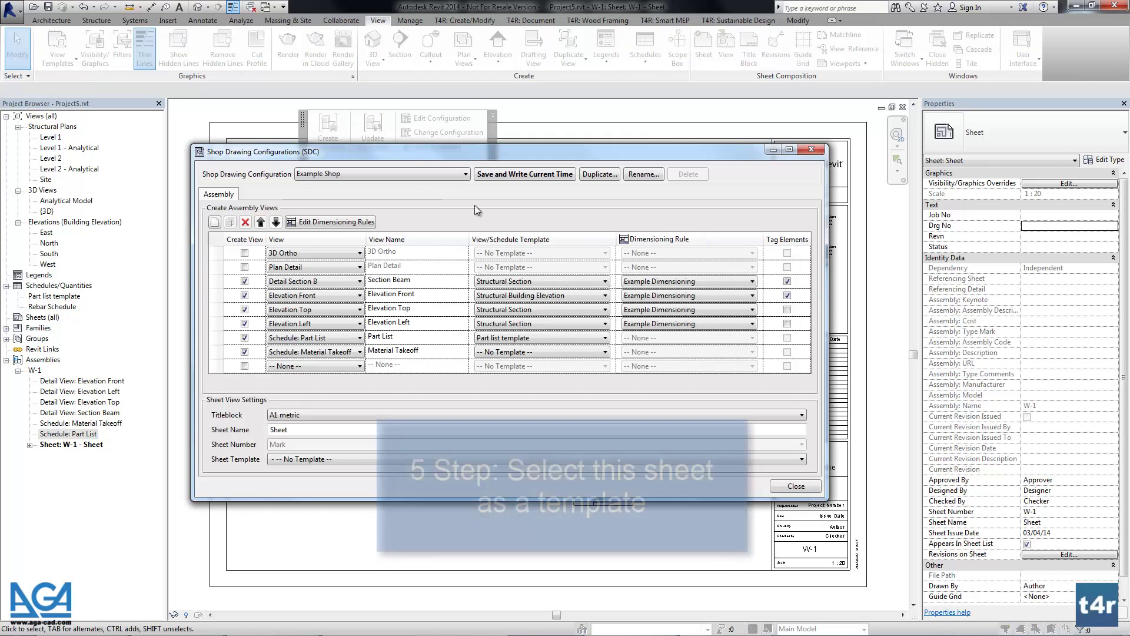
pyautogui.click(340, 460)
pyautogui.click(323, 480)
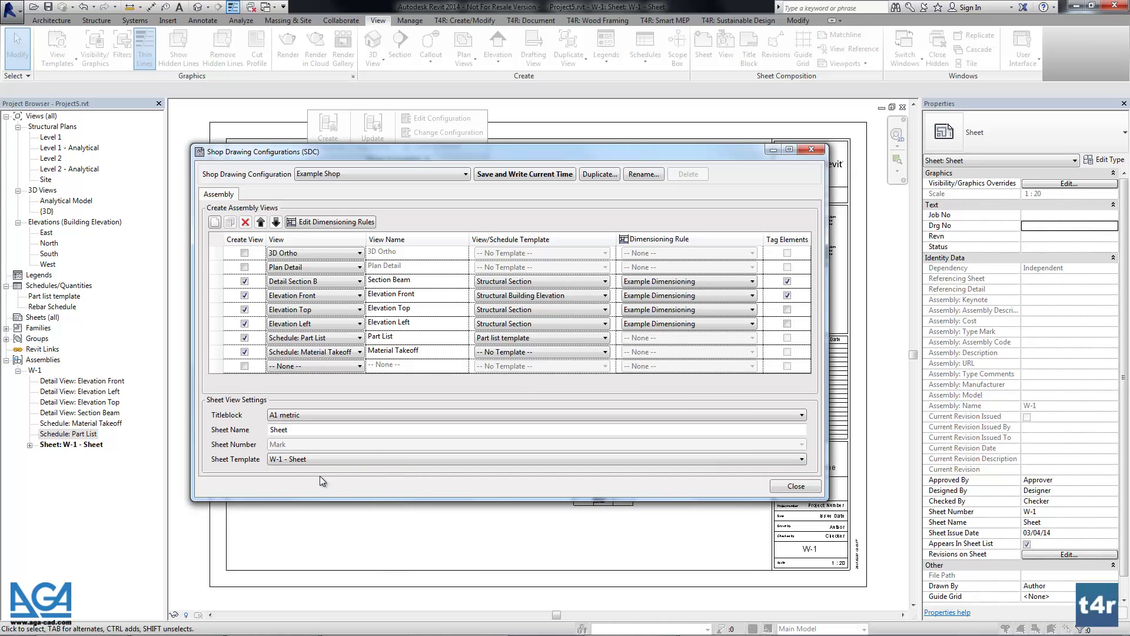
pyautogui.click(510, 176)
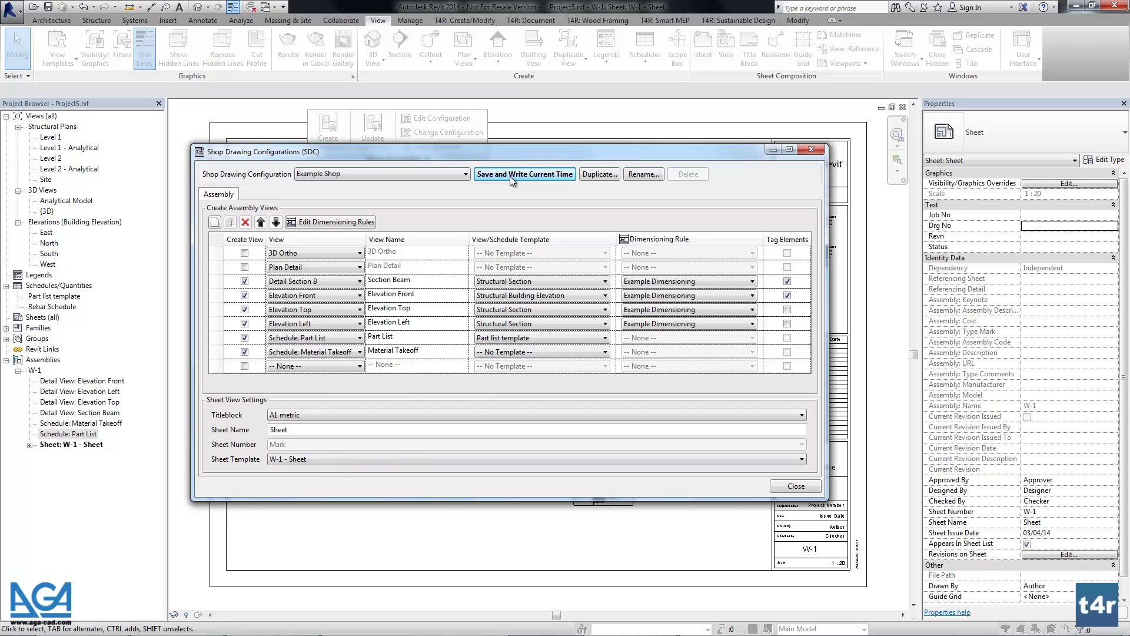
pyautogui.click(796, 486)
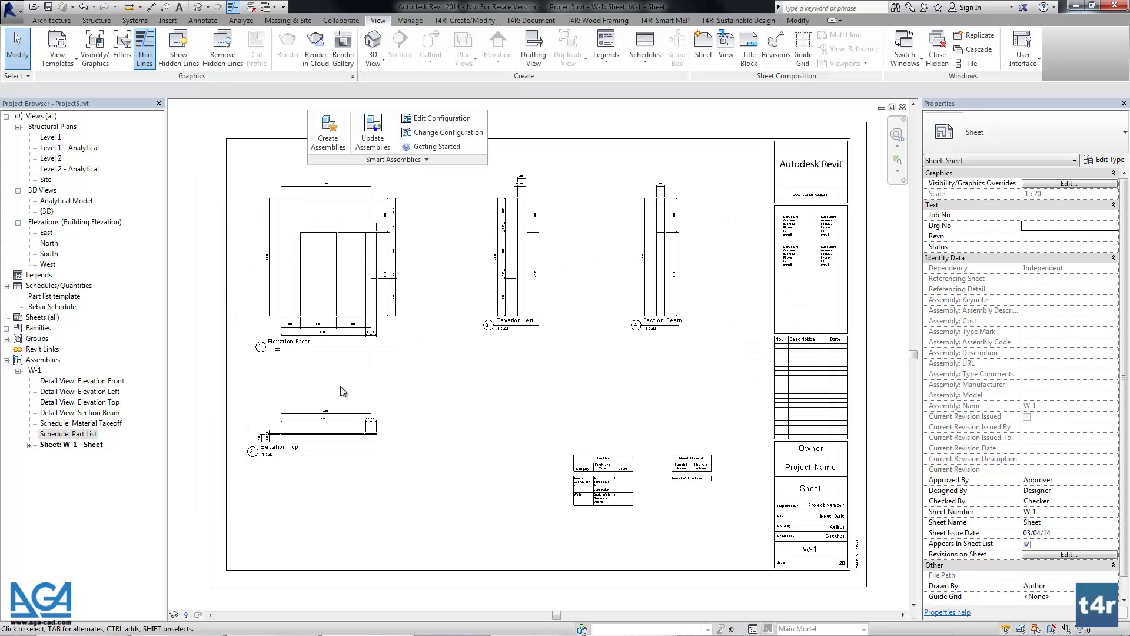
# - From the 3D view, create wall assemblies for W-3 and W-2
pyautogui.click(197, 8)
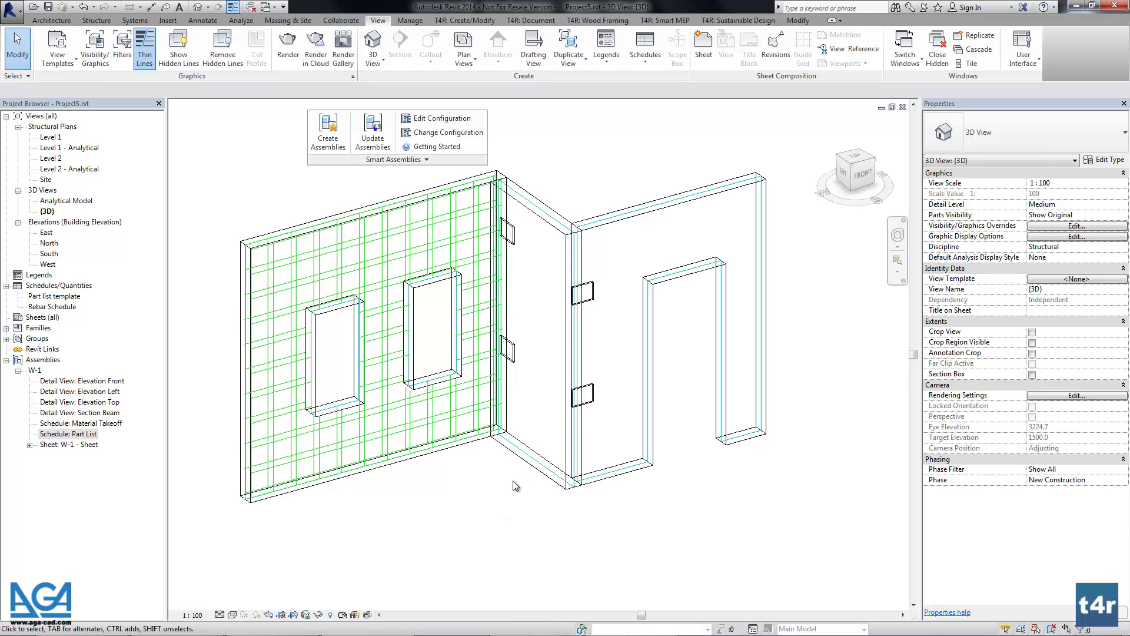
pyautogui.click(510, 443)
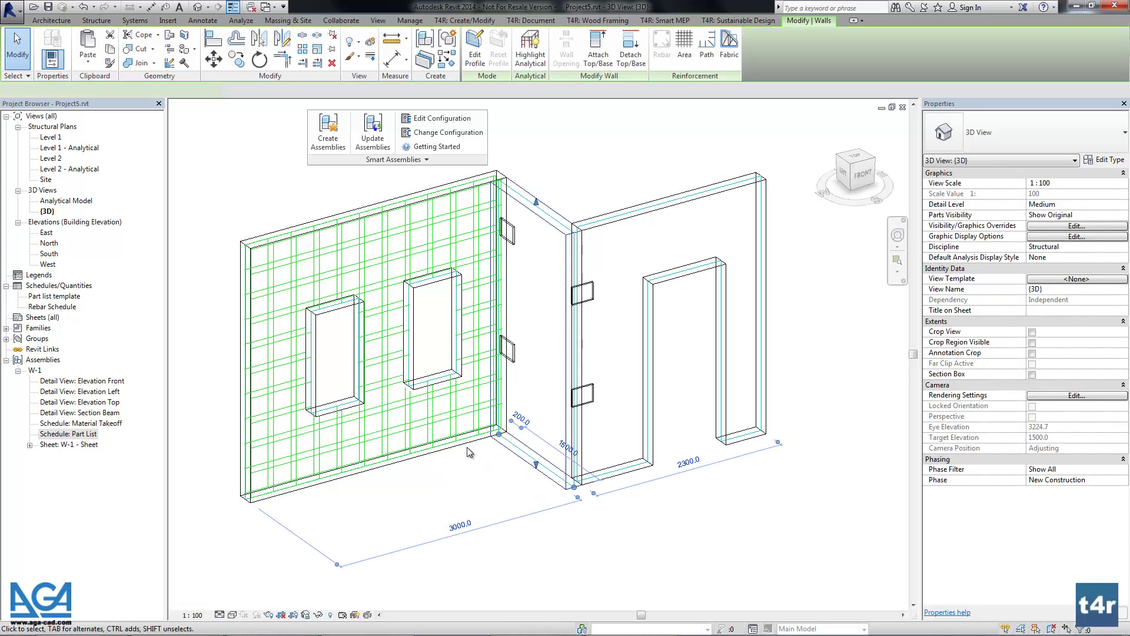
pyautogui.click(475, 464)
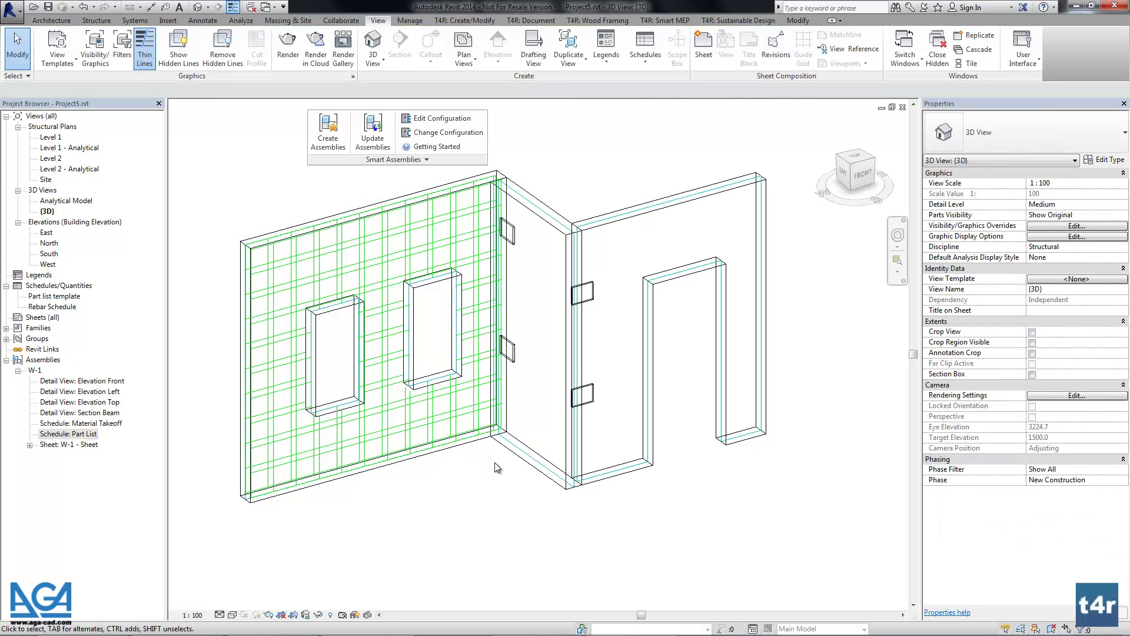
pyautogui.click(328, 146)
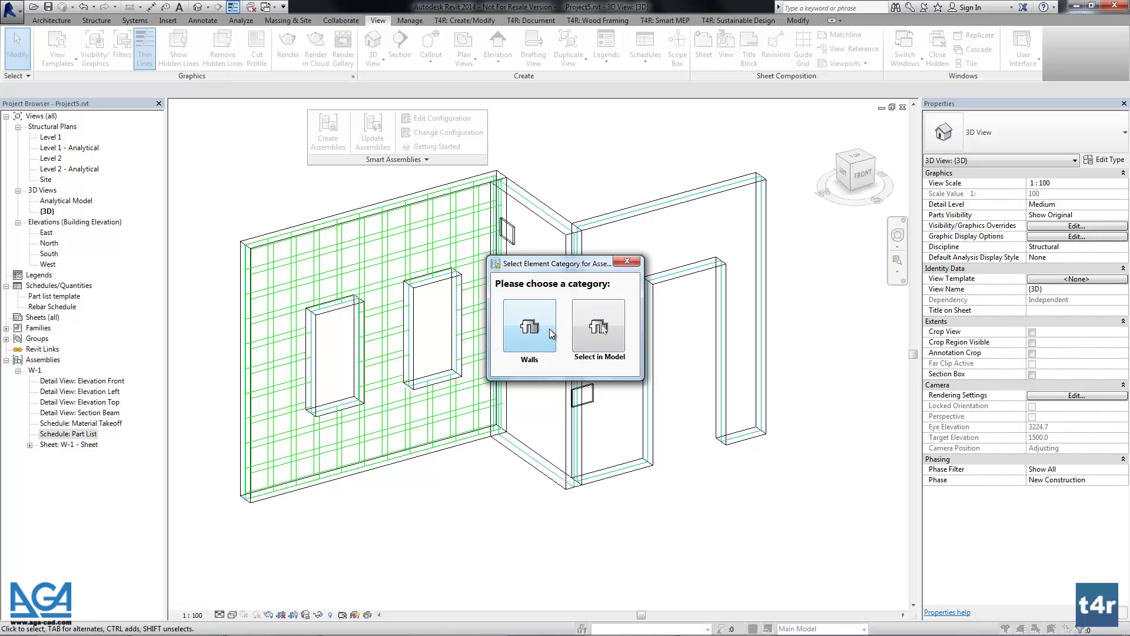
pyautogui.click(552, 333)
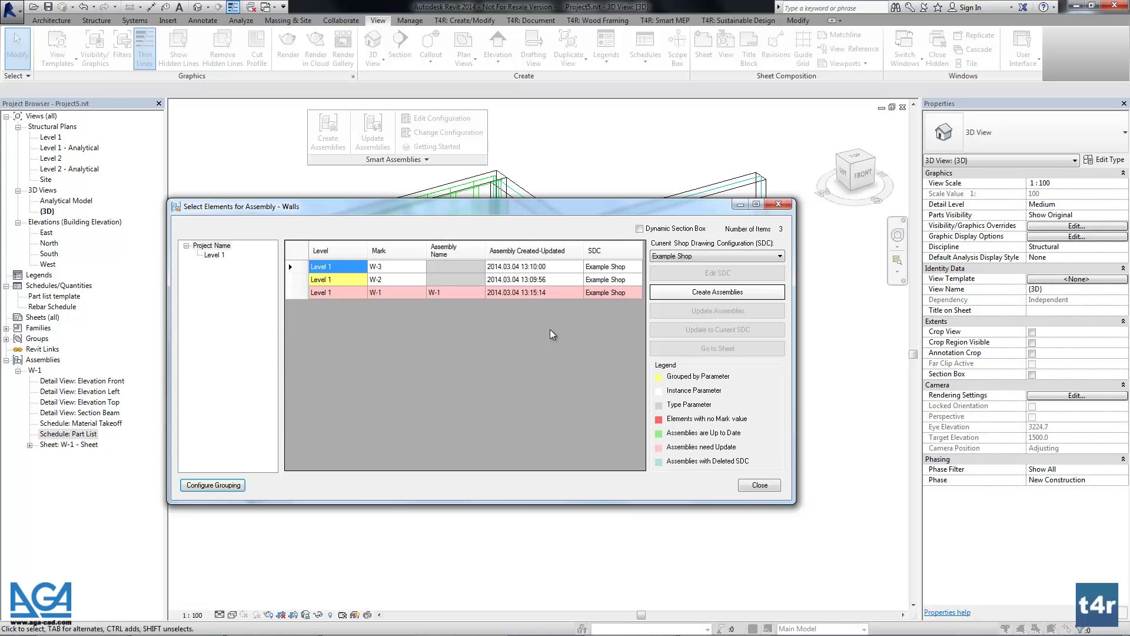
pyautogui.moveTo(397, 269); pyautogui.dragTo(401, 284)
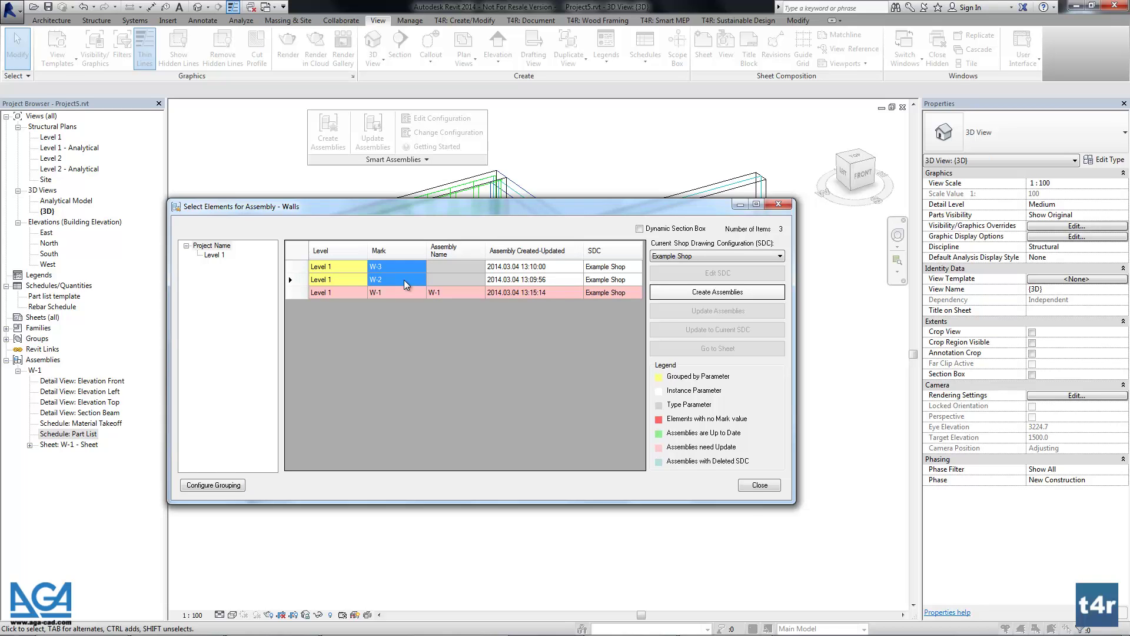
pyautogui.click(684, 291)
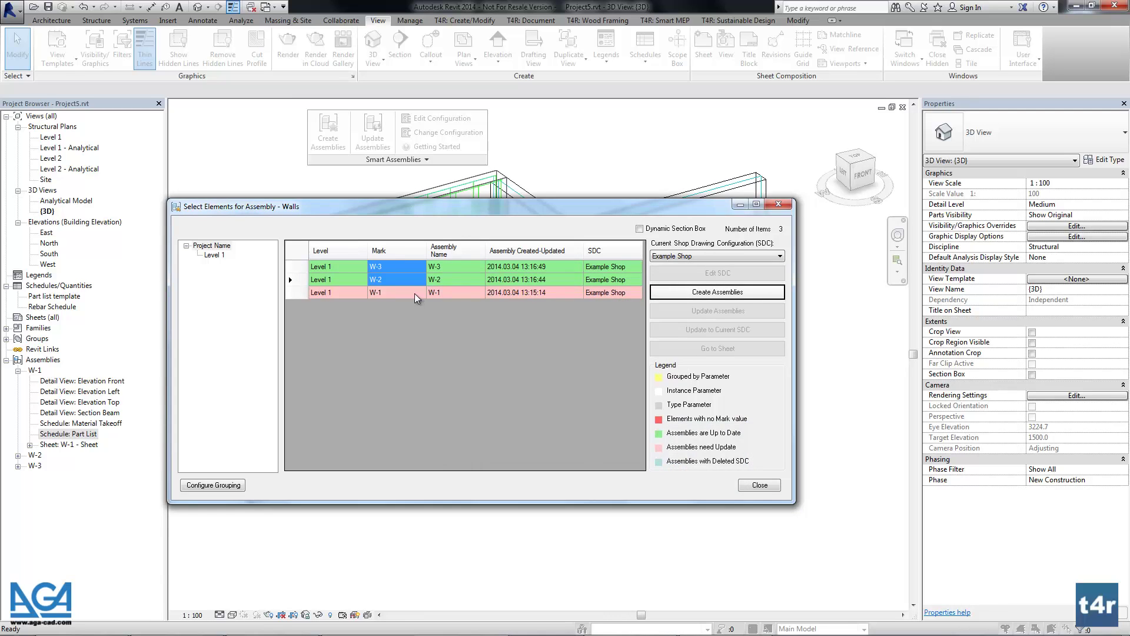
# - Update assembly W-1 to the new configuration and expand W-2's contents in the browser
pyautogui.click(414, 293)
pyautogui.click(701, 311)
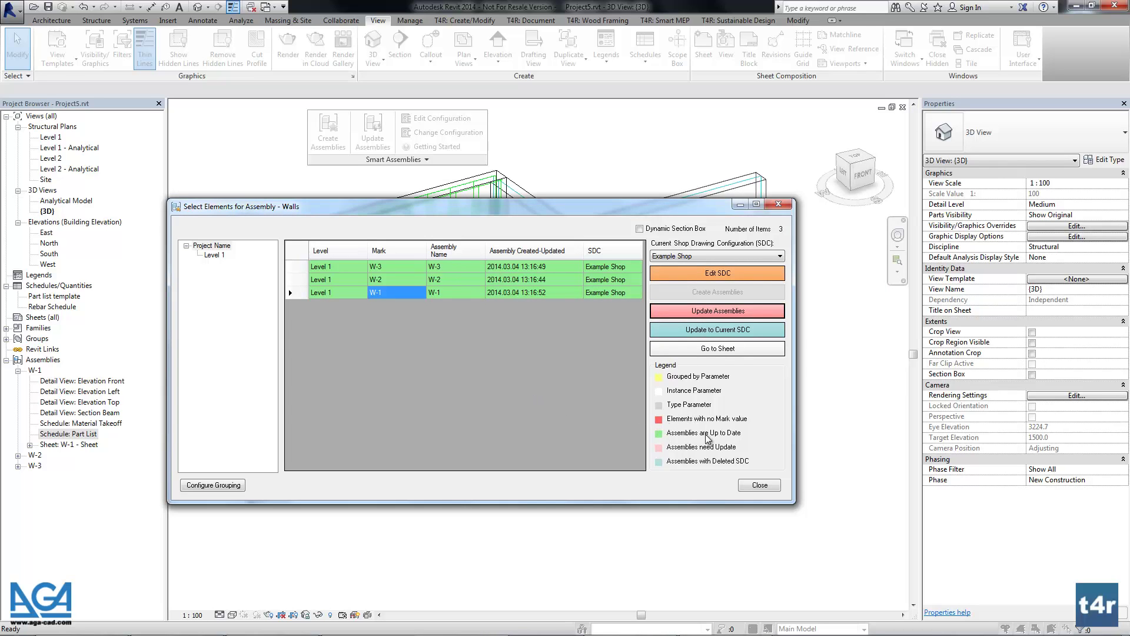
pyautogui.click(765, 484)
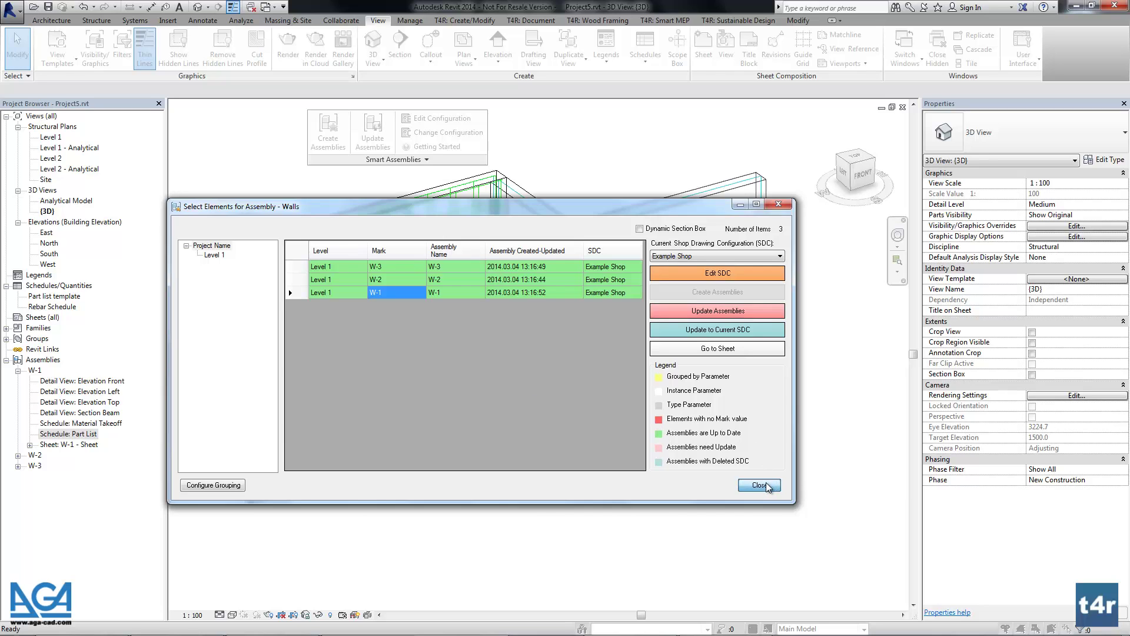
pyautogui.doubleClick(34, 455)
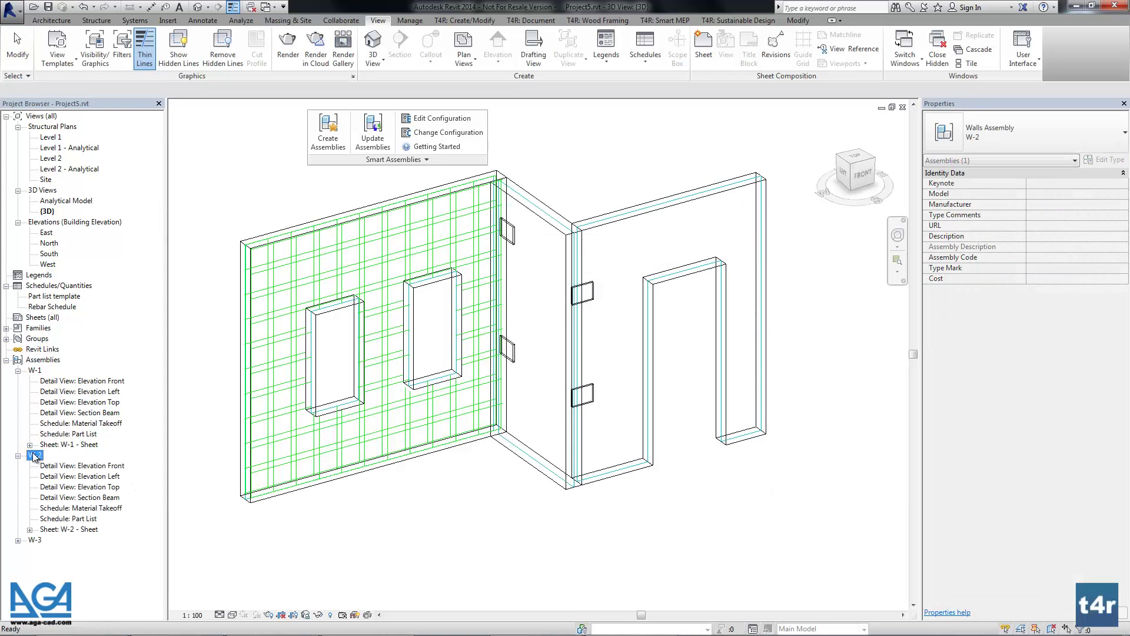